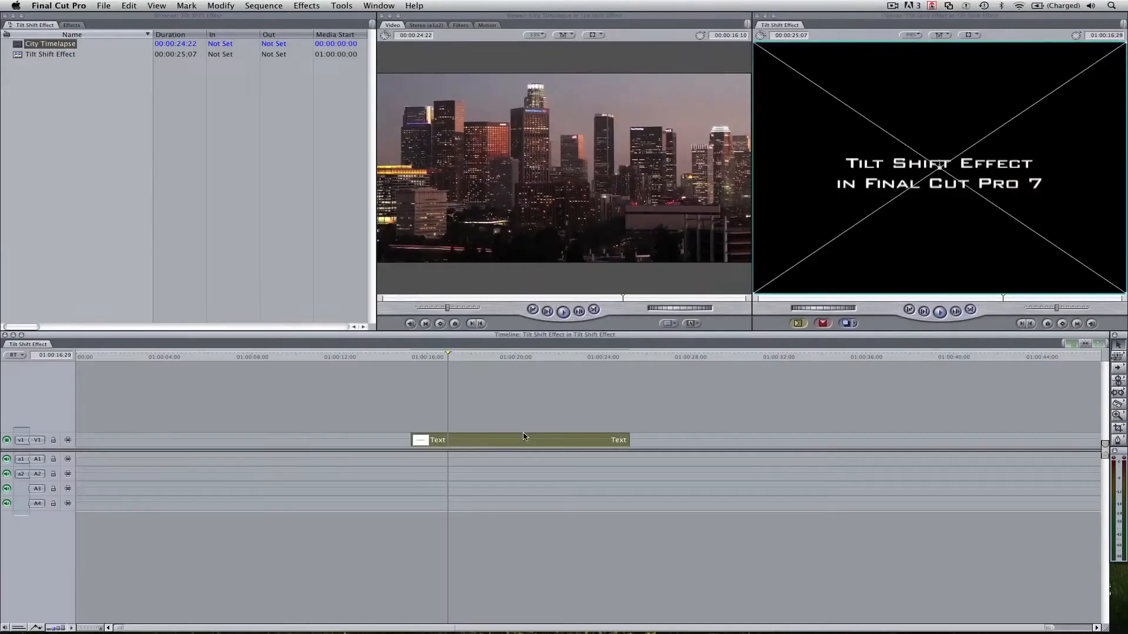
# Look through the Master Templates categories available among the Viewer's generators.
pyautogui.click(542, 411)
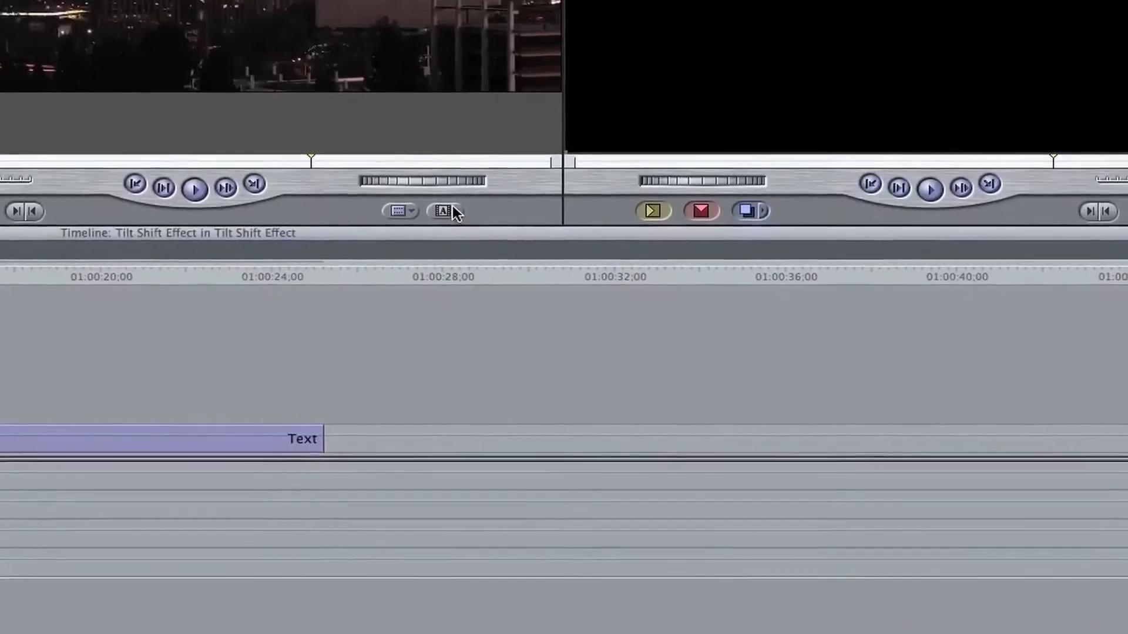
pyautogui.click(444, 211)
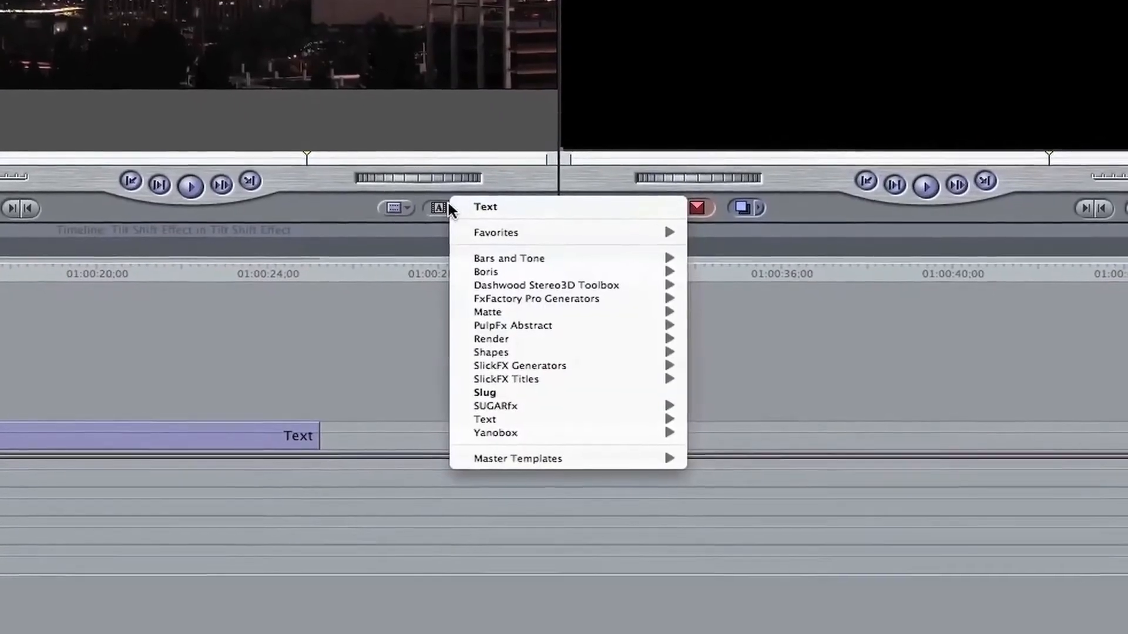
pyautogui.moveTo(557, 460)
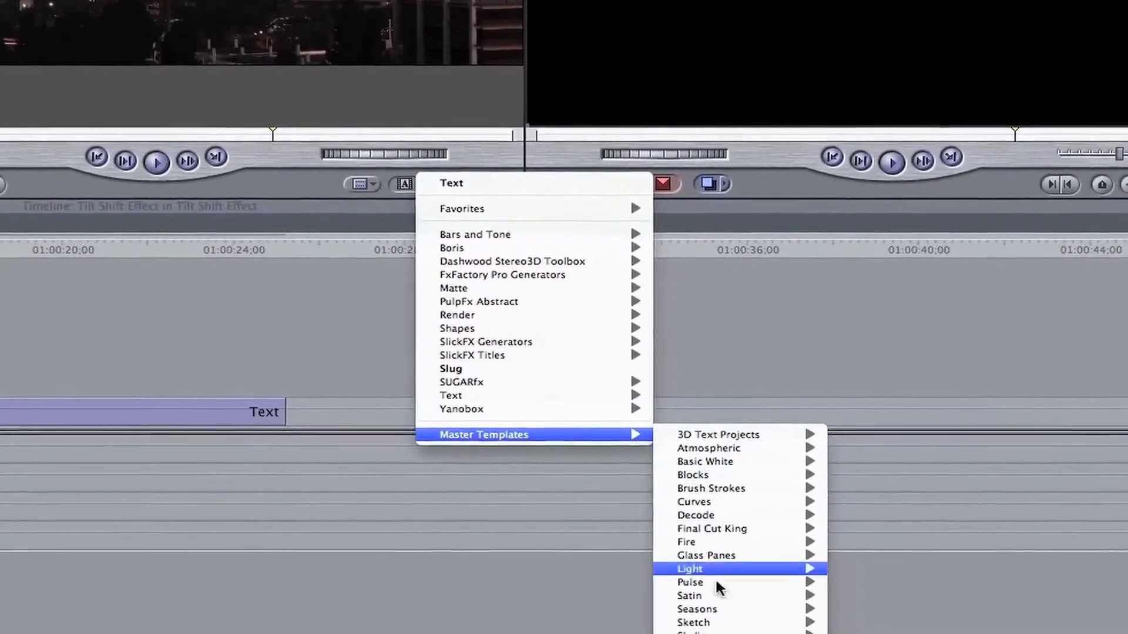
pyautogui.click(417, 576)
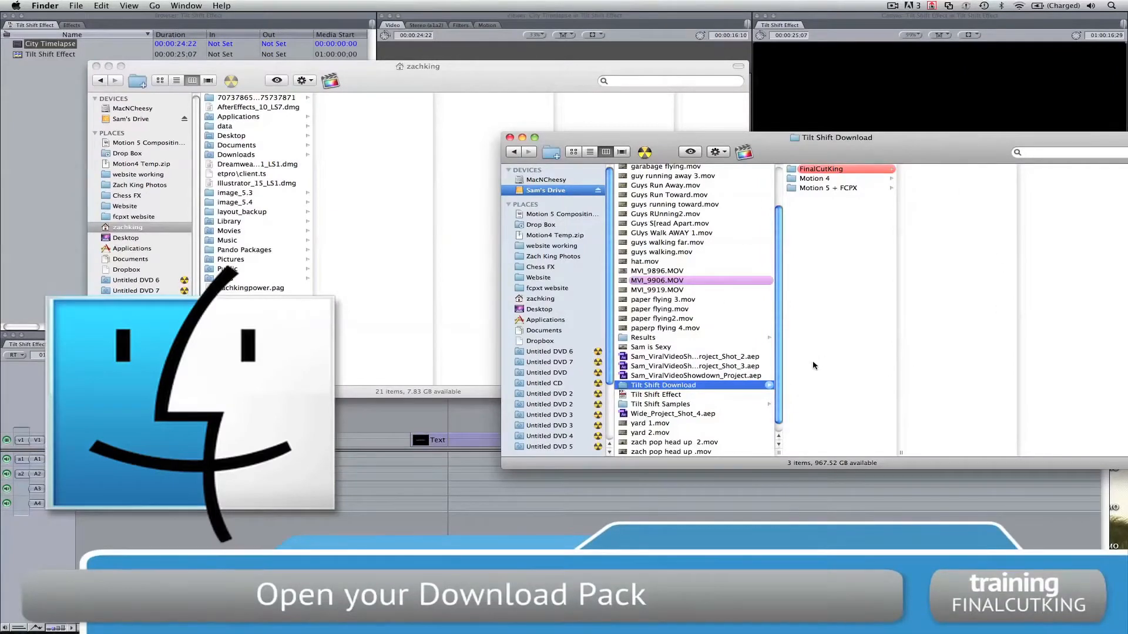
# In Finder, copy the FinalCutKing folder from Tilt Shift Download into the home folder's Library/Application Support/Final Cut Studio/Motion/Templates.
pyautogui.click(844, 170)
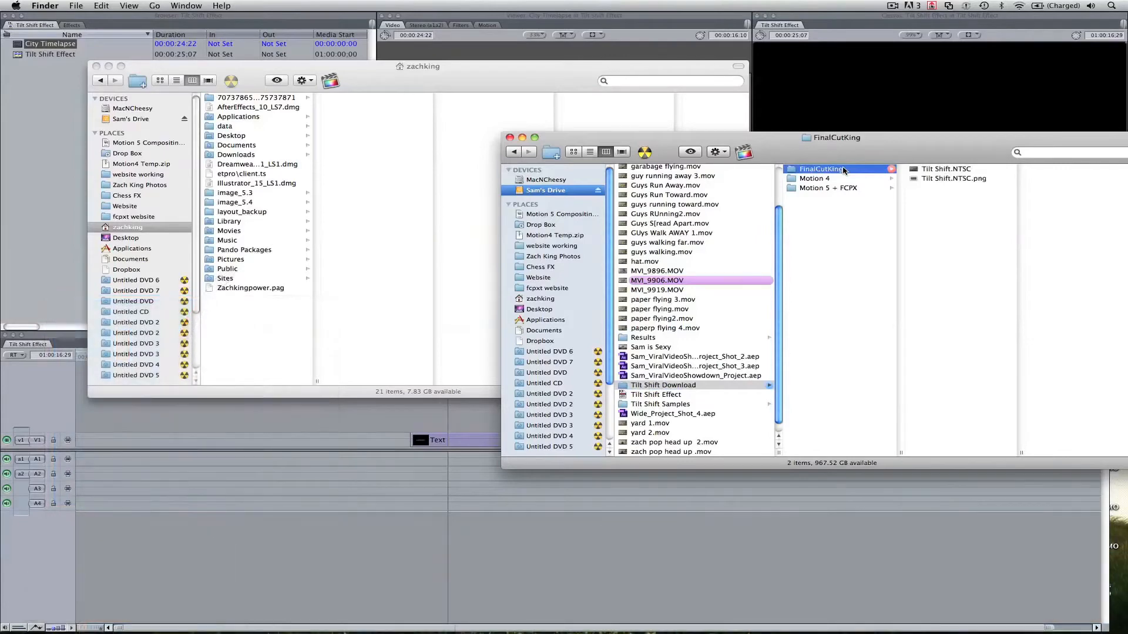
pyautogui.click(405, 223)
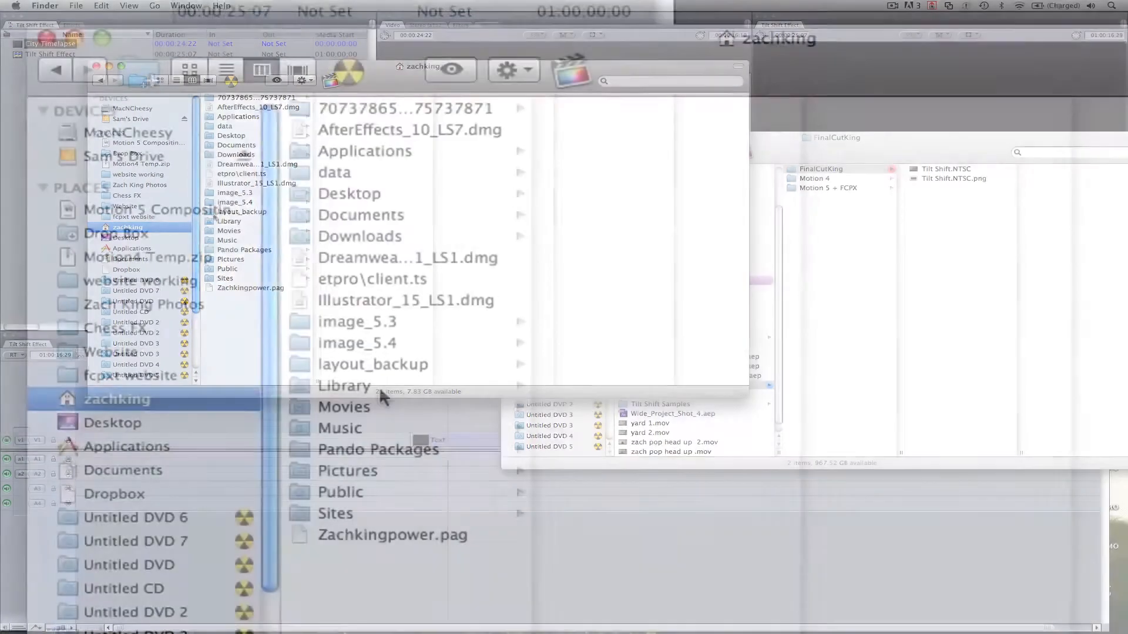
pyautogui.click(229, 221)
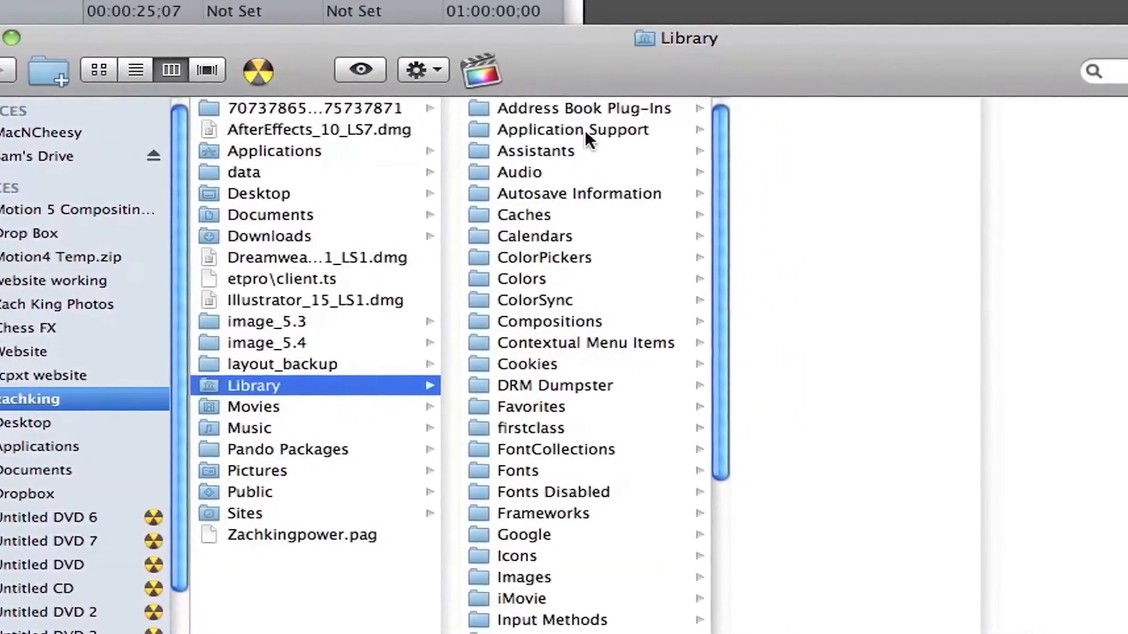
pyautogui.click(582, 130)
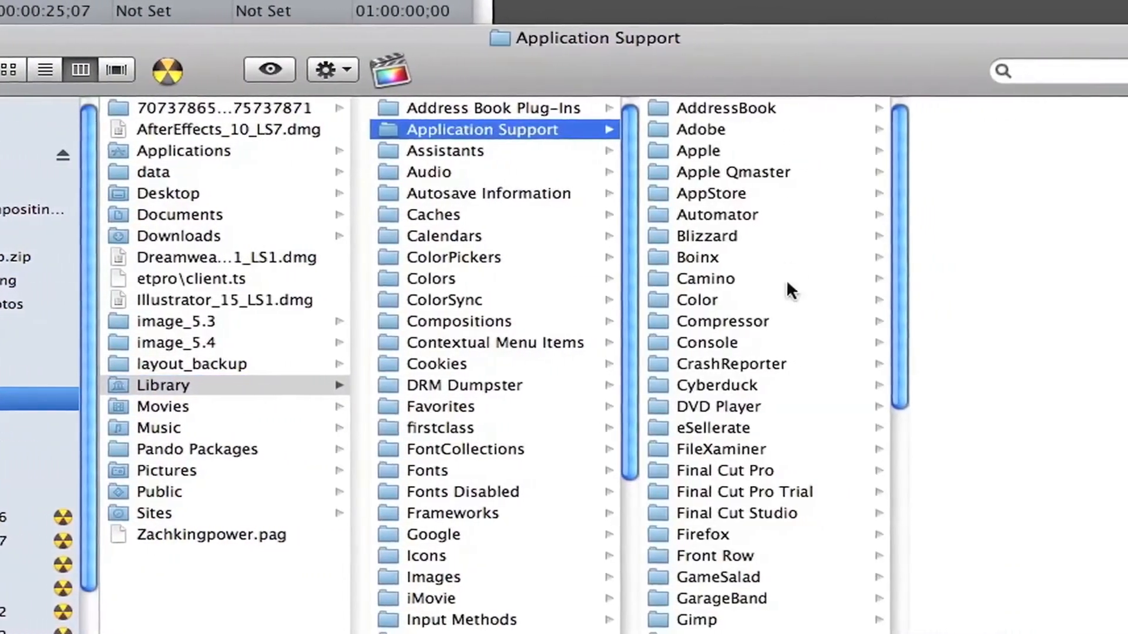
pyautogui.click(781, 512)
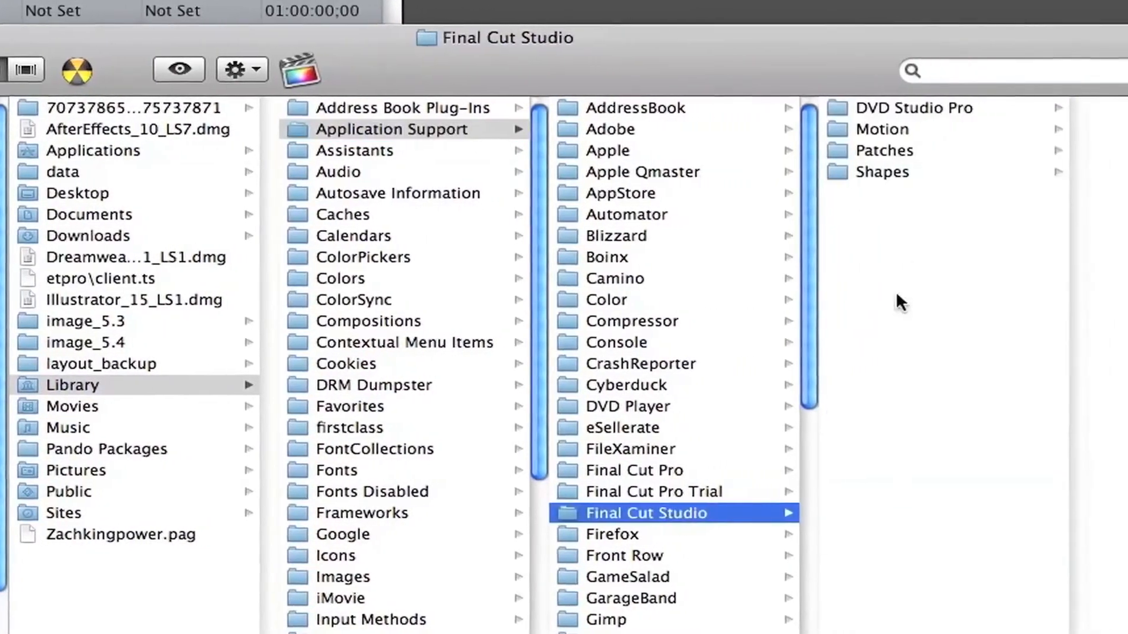
pyautogui.click(927, 129)
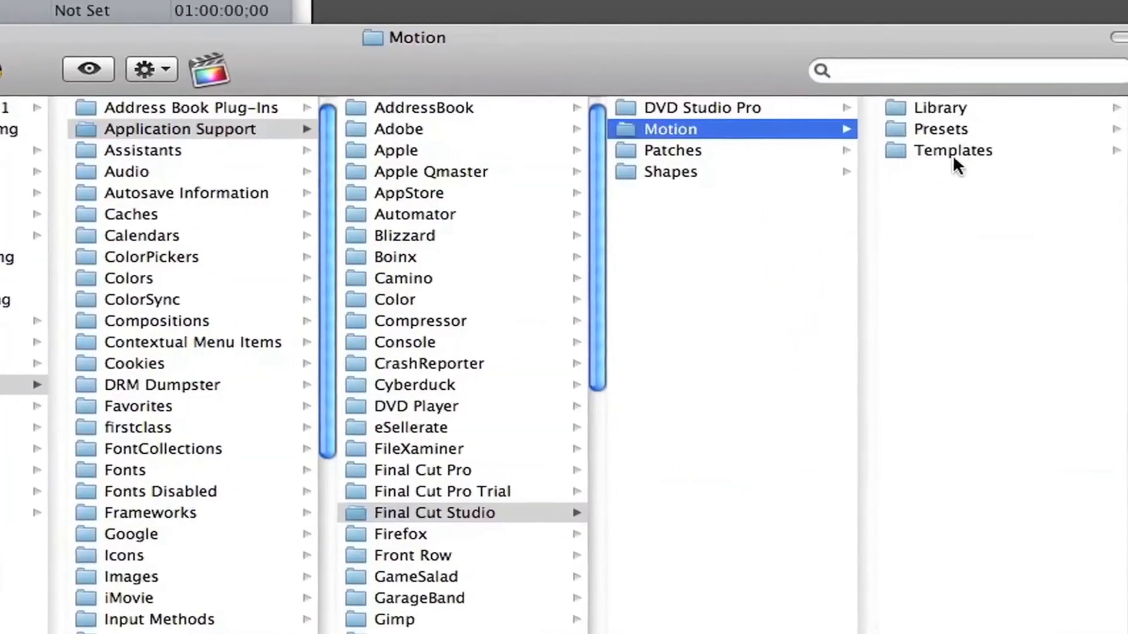
pyautogui.click(963, 151)
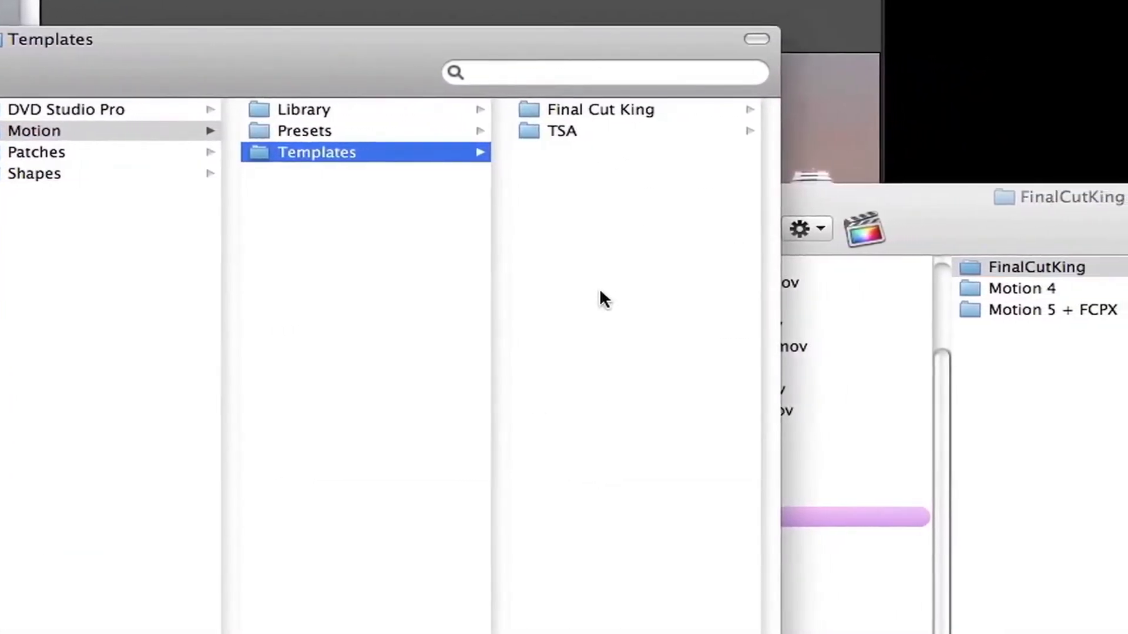
pyautogui.moveTo(965, 271); pyautogui.dragTo(563, 238)
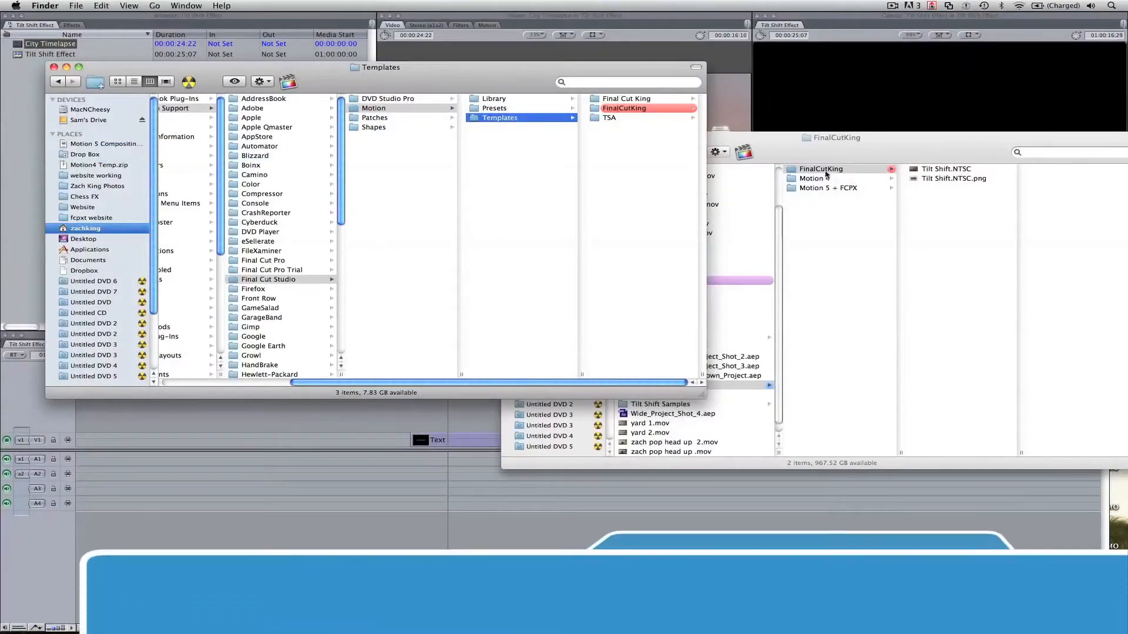
# Preview Tilt Shift.NTSC.png and Tilt Shift.NTSC in the copied FinalCutKing folder, and close both Finder windows.
pyautogui.click(632, 108)
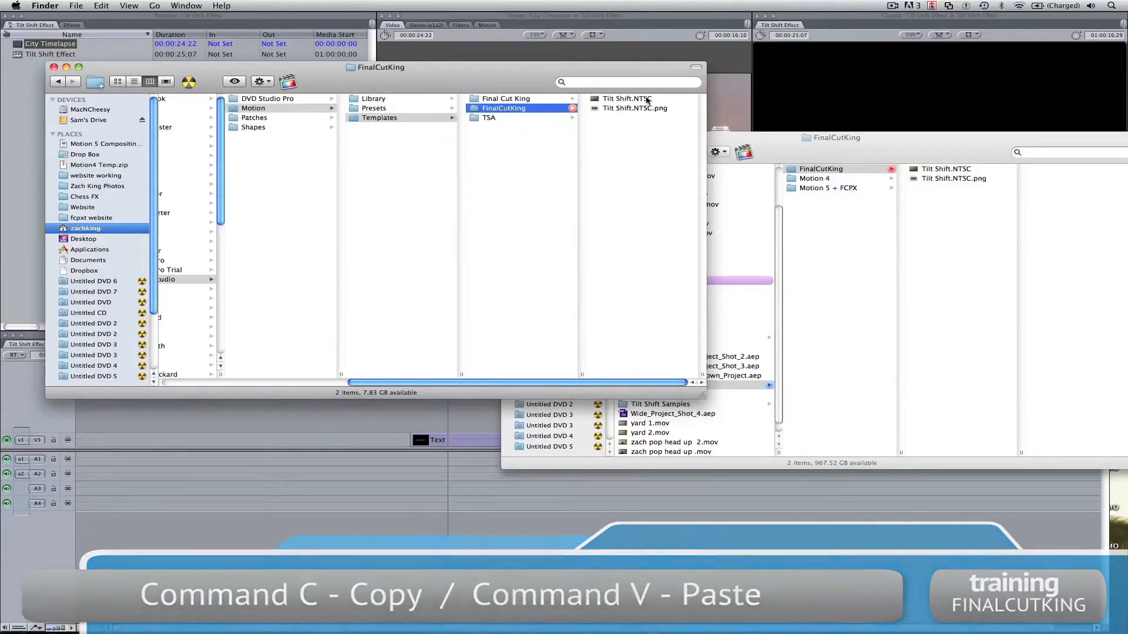
pyautogui.click(648, 110)
pyautogui.press('space')
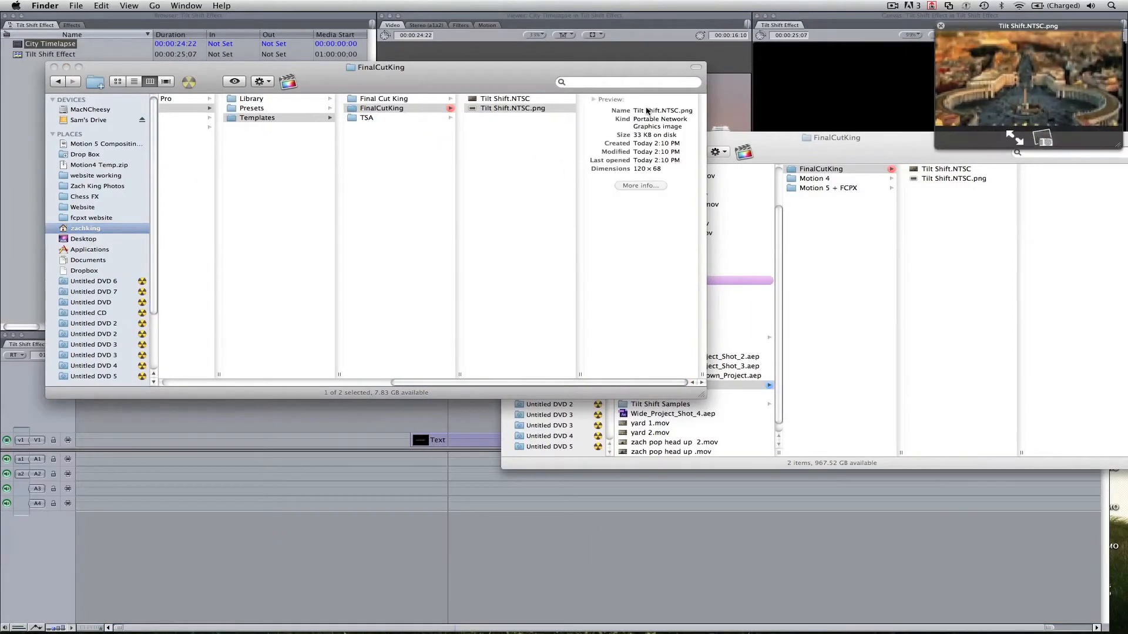
pyautogui.press('space')
pyautogui.press('Up')
pyautogui.press('space')
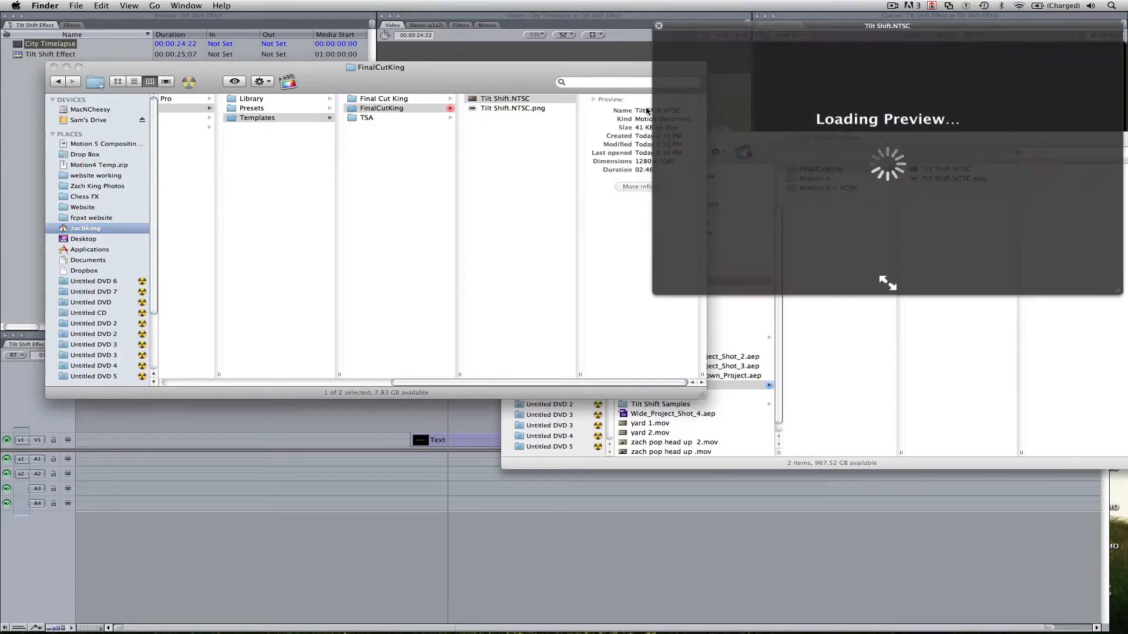
pyautogui.press('space')
pyautogui.click(481, 164)
pyautogui.press('super+w')
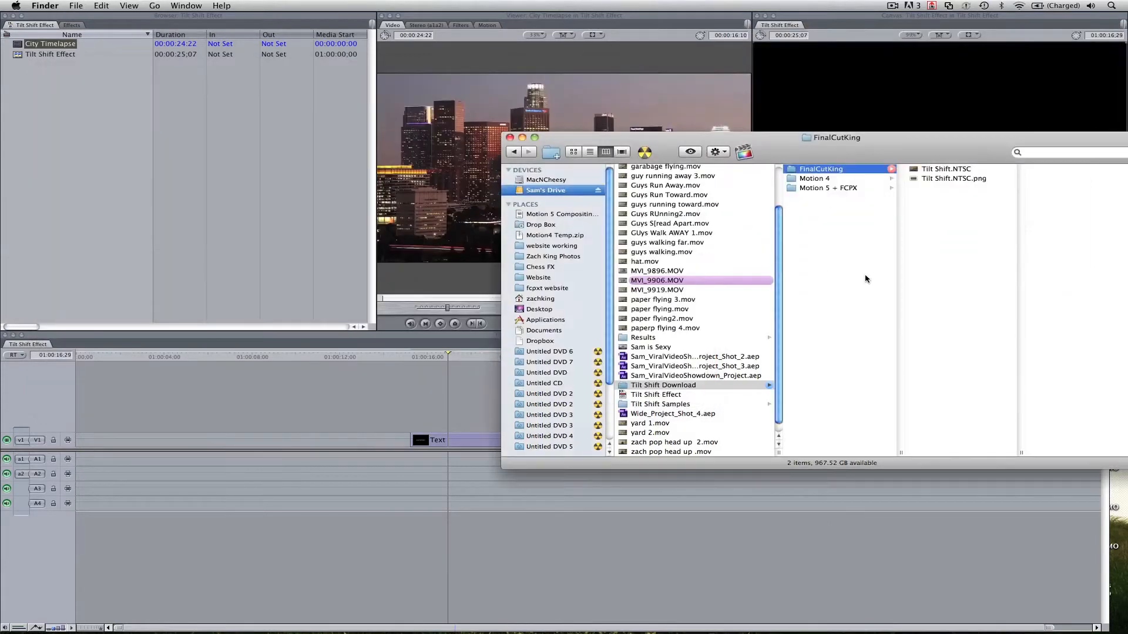
pyautogui.press('super+w')
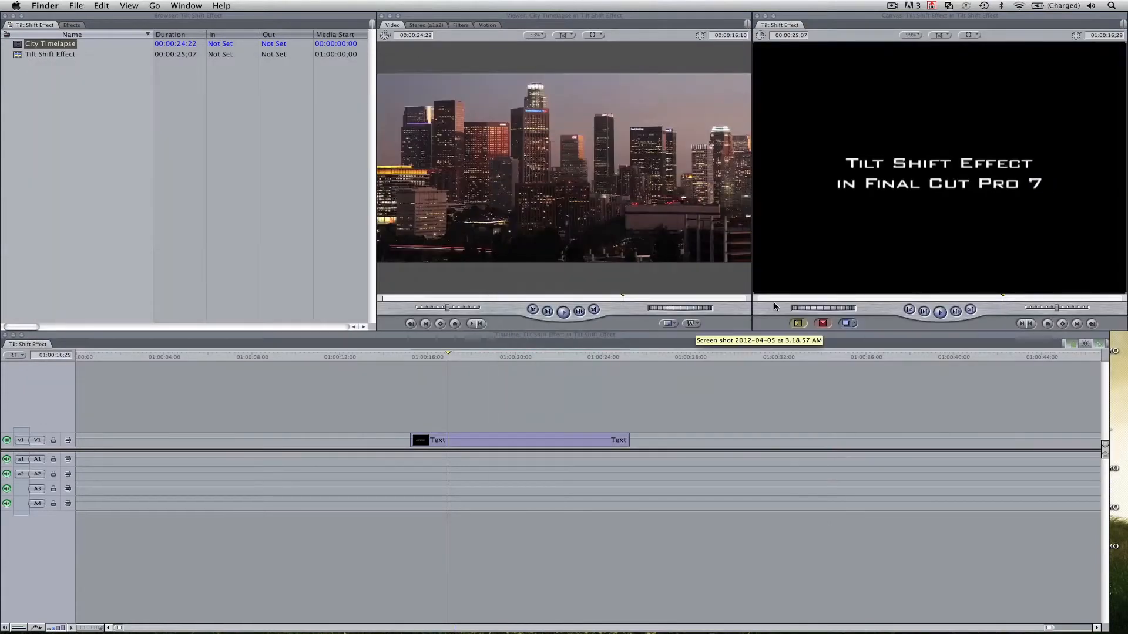
# In Final Cut Pro, load the Tilt Shift.NTSC master template from the FinalCutKing category into the Viewer and skim through it.
pyautogui.click(697, 326)
pyautogui.moveTo(781, 454)
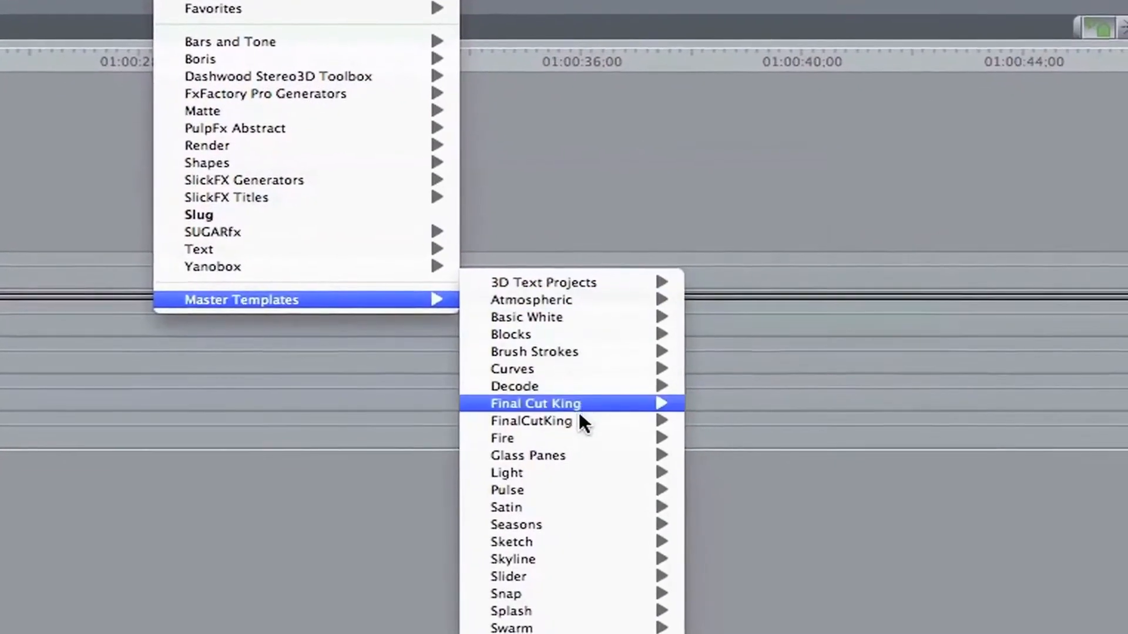
pyautogui.moveTo(577, 419)
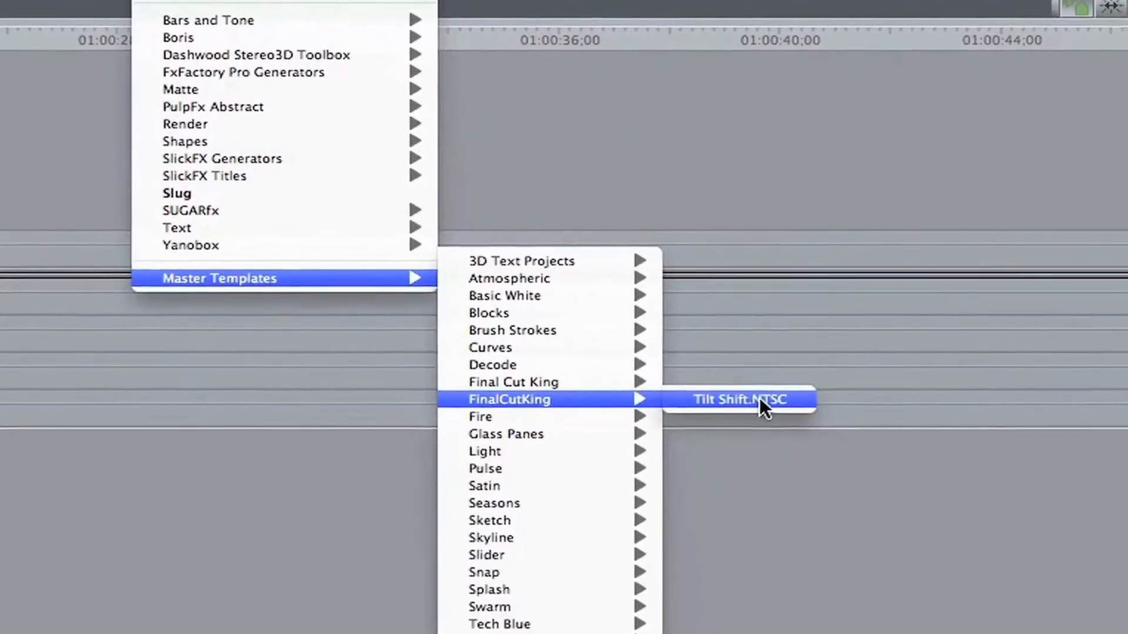
pyautogui.click(763, 403)
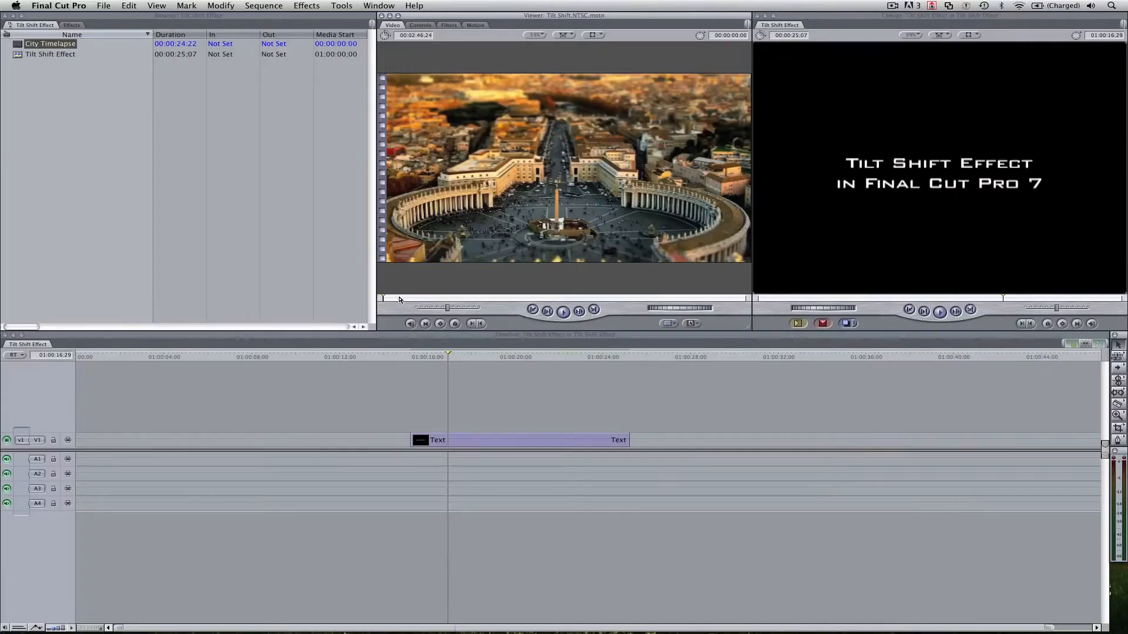
pyautogui.click(399, 298)
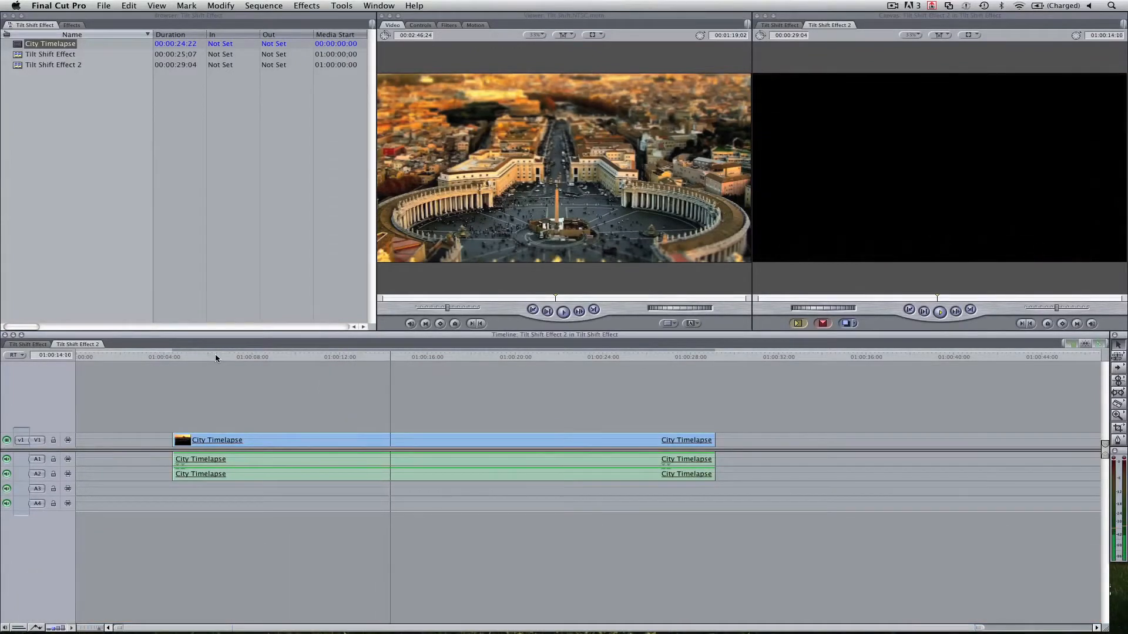
# Lay the Tilt Shift.NTSC template on V2 over the City Timelapse clip, trimmed to that clip's length, and delete City Timelapse from the timeline.
pyautogui.moveTo(601, 240); pyautogui.dragTo(184, 424)
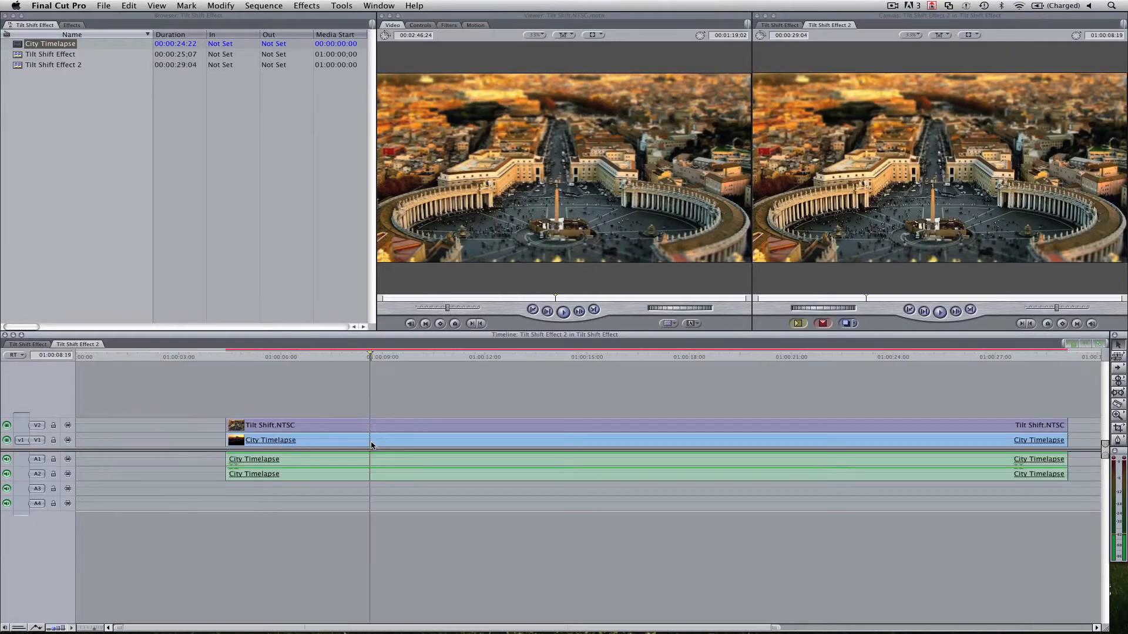
pyautogui.click(372, 444)
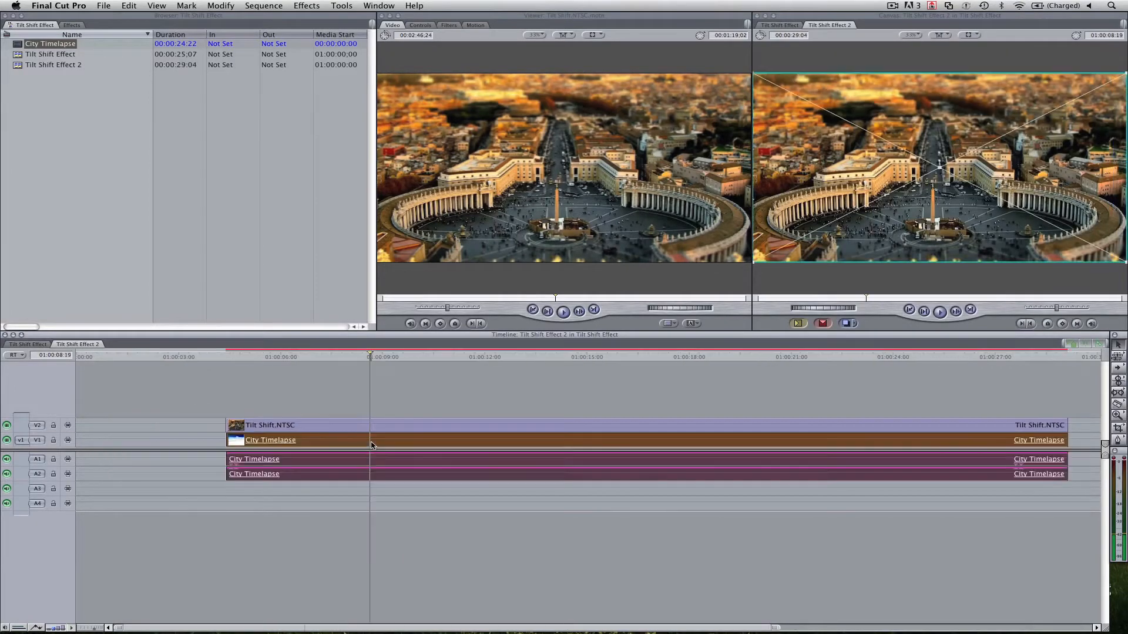
pyautogui.press('Delete')
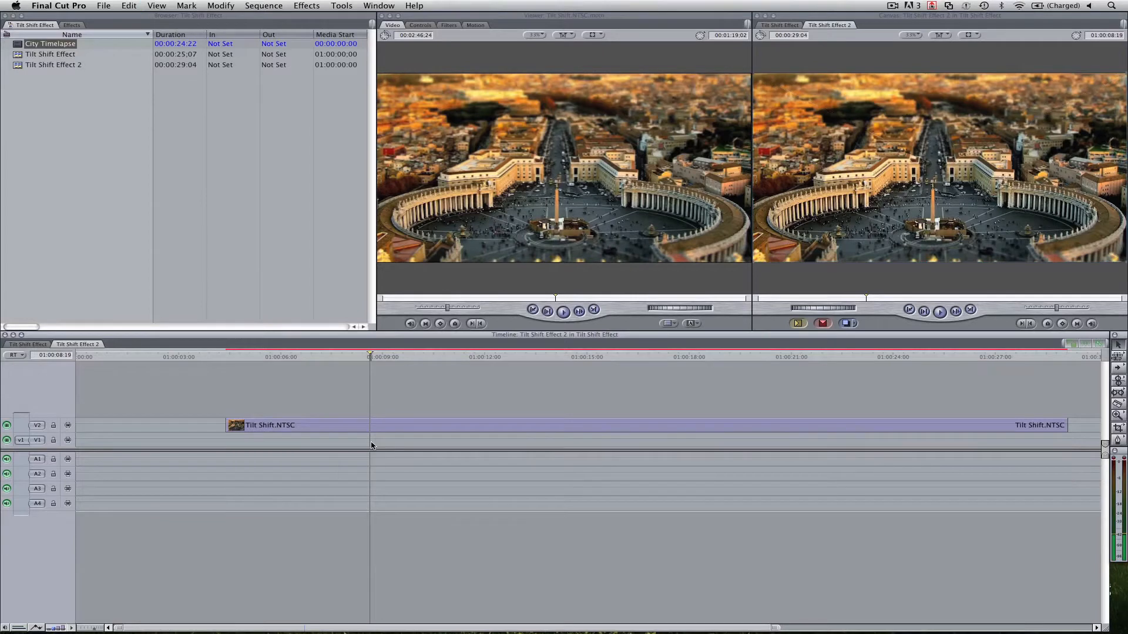
# Assign the City Timelapse clip as the Drop Zone source of the Tilt Shift.NTSC clip and scrub through the sequence.
pyautogui.doubleClick(381, 429)
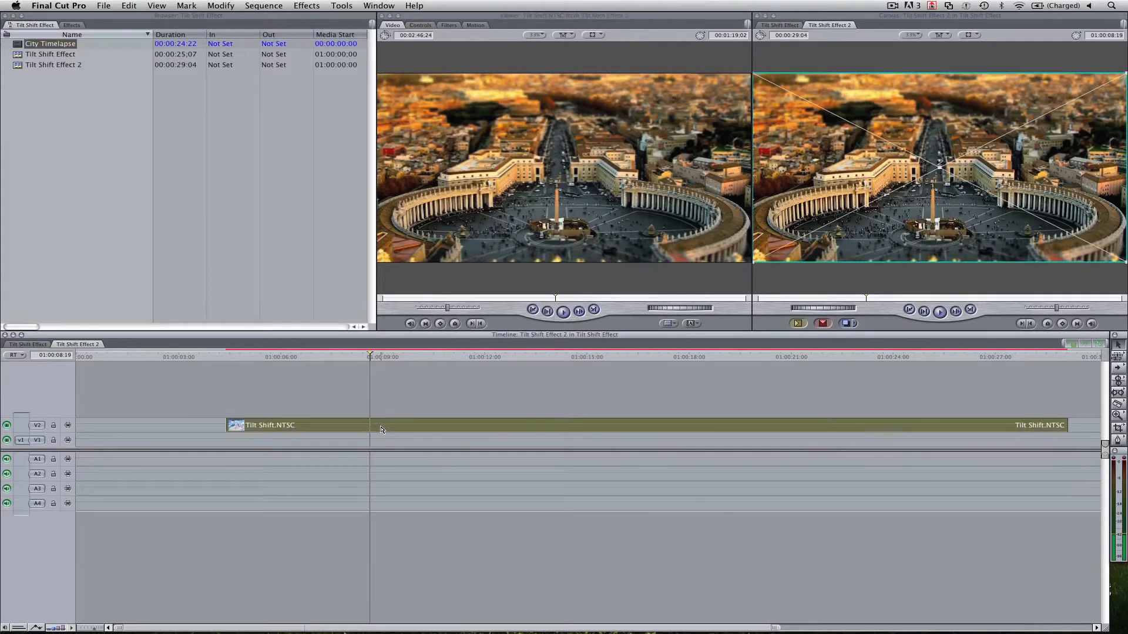
pyautogui.click(420, 25)
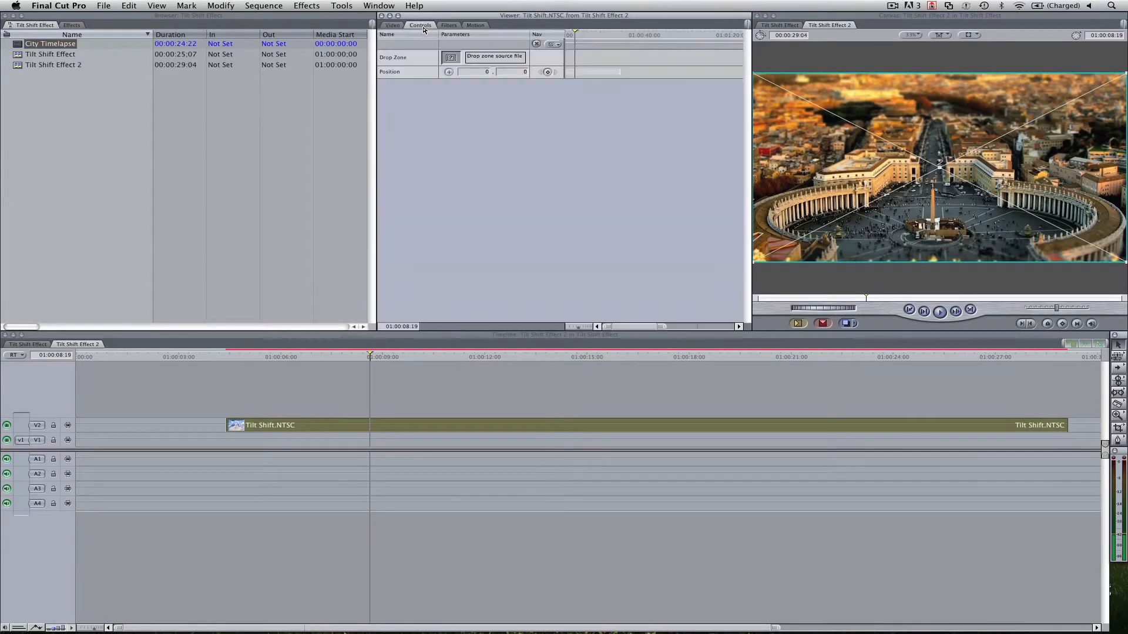
pyautogui.click(262, 84)
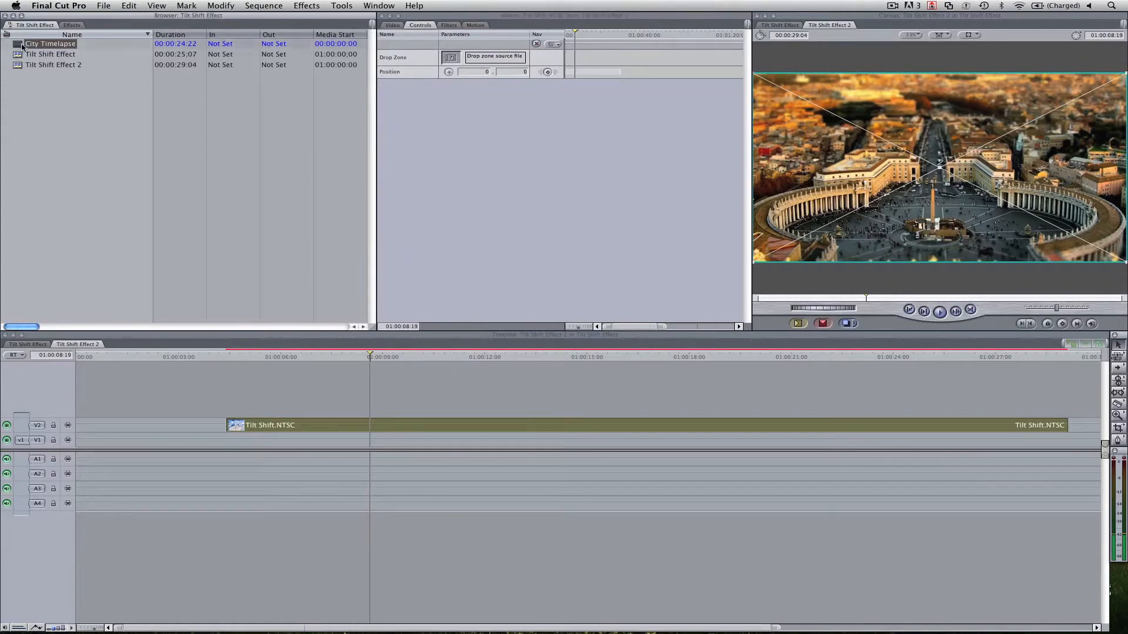
pyautogui.moveTo(27, 47); pyautogui.dragTo(454, 61)
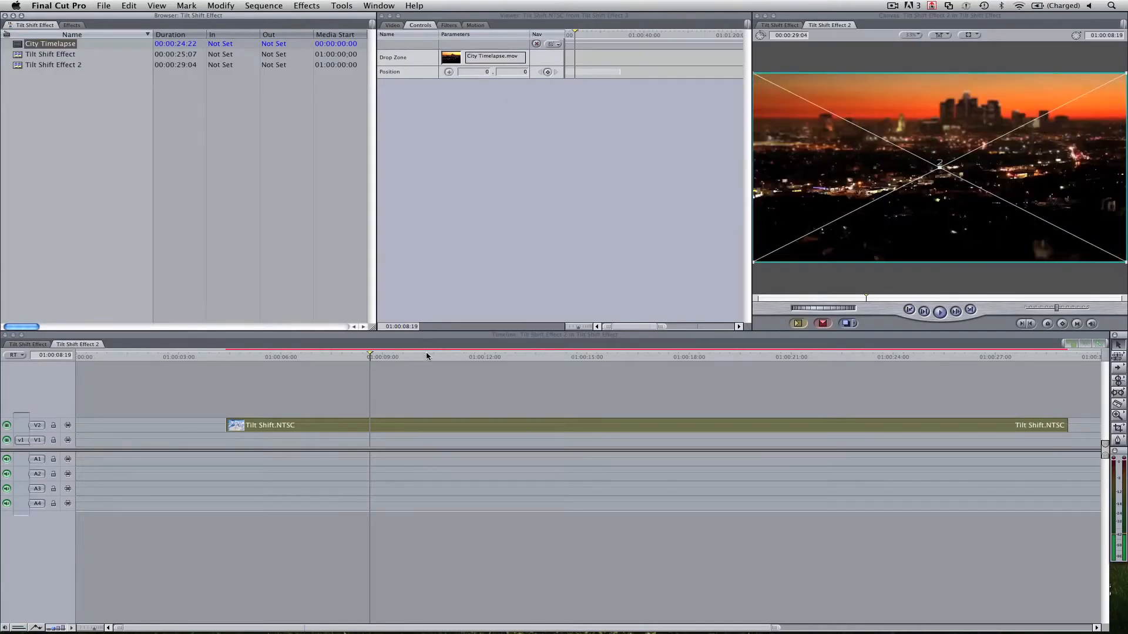
pyautogui.moveTo(427, 356); pyautogui.dragTo(747, 356)
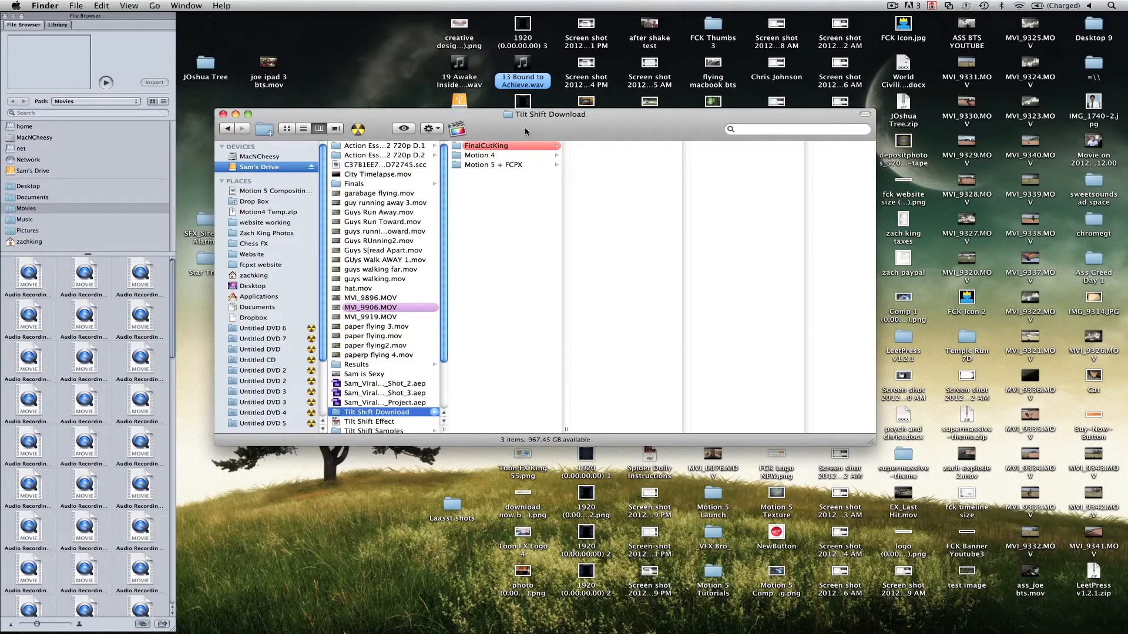
# Open Tilt Shift.NTSC from the download's Motion 4 folder in Motion, show its layers and fit the canvas to the window.
pyautogui.click(488, 155)
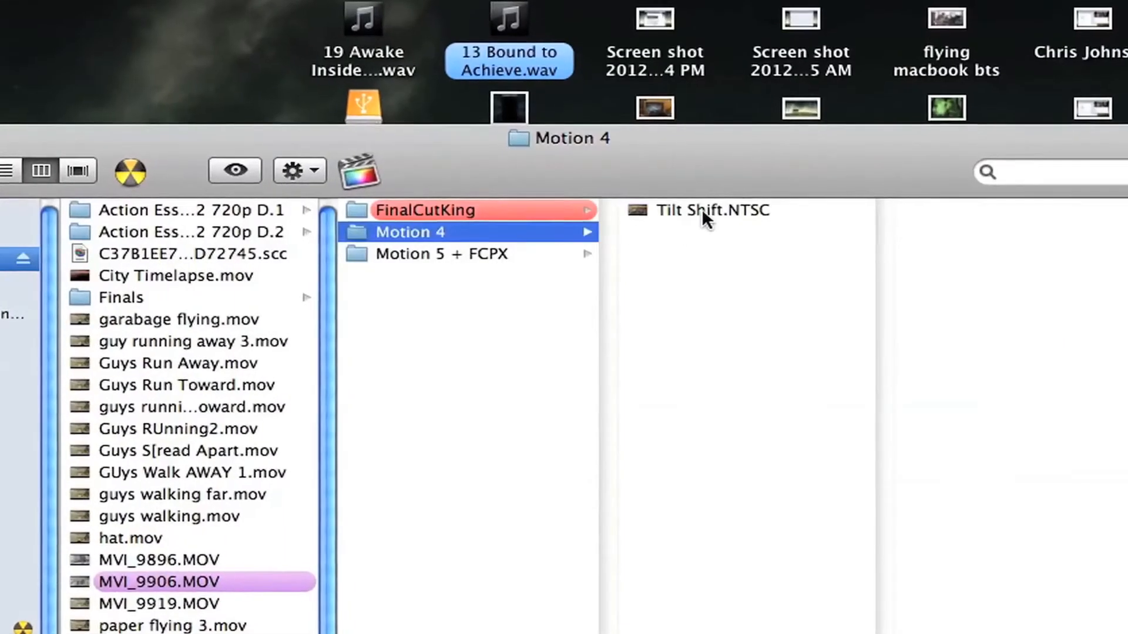
pyautogui.click(705, 203)
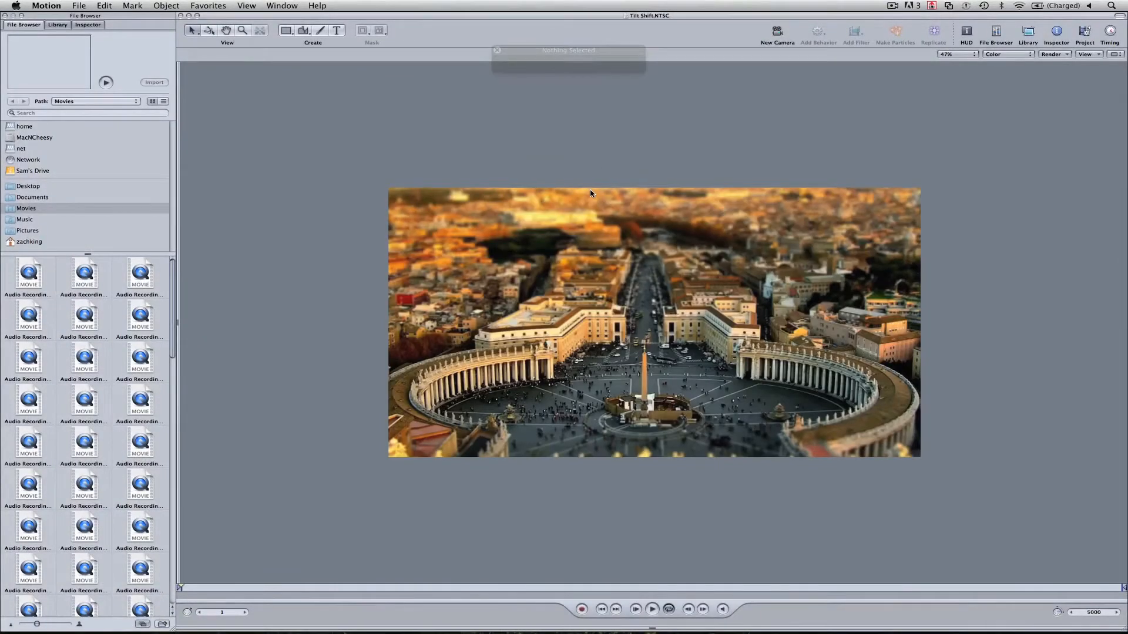
pyautogui.press('F5')
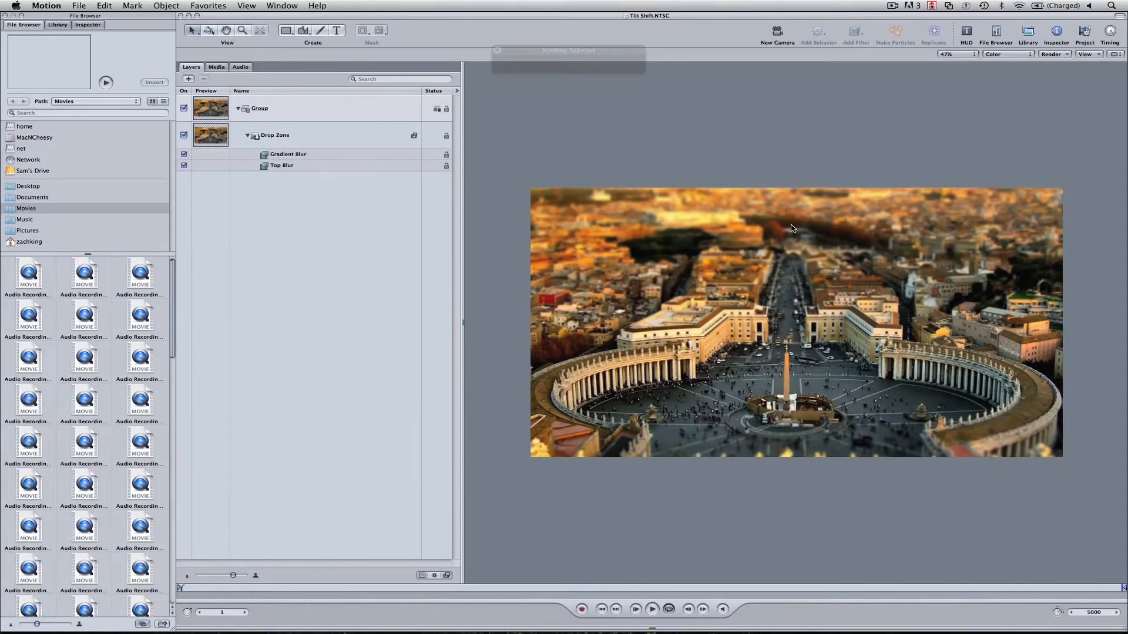
pyautogui.hotkey('shift', 'z')
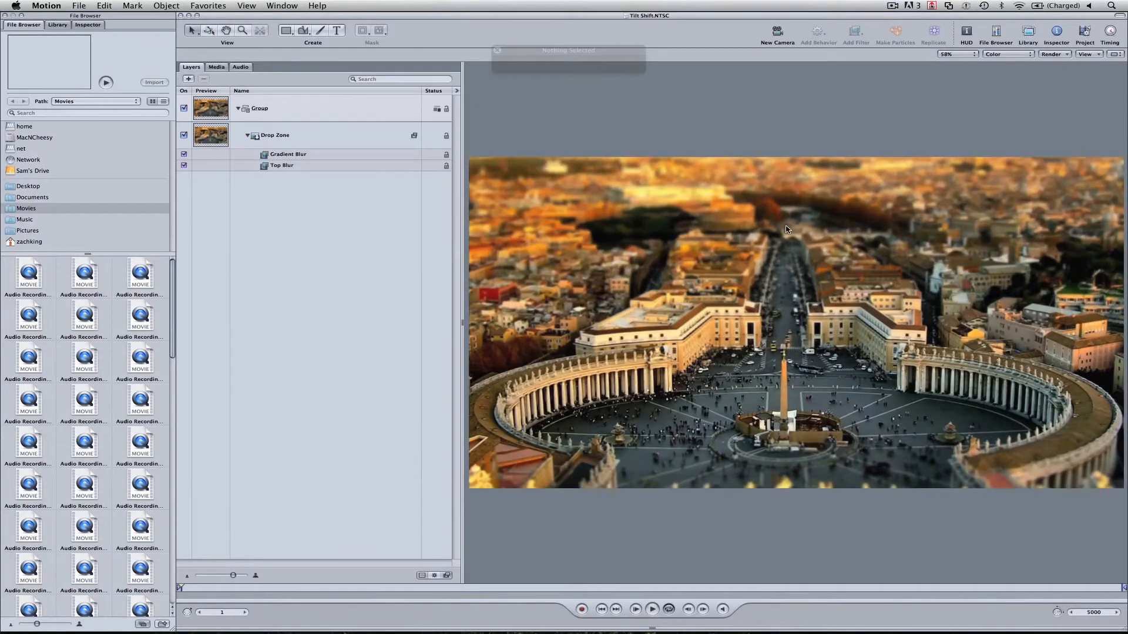
# Rename the Drop Zone's Gradient Blur filter as Bottom Blur and select it.
pyautogui.click(320, 154)
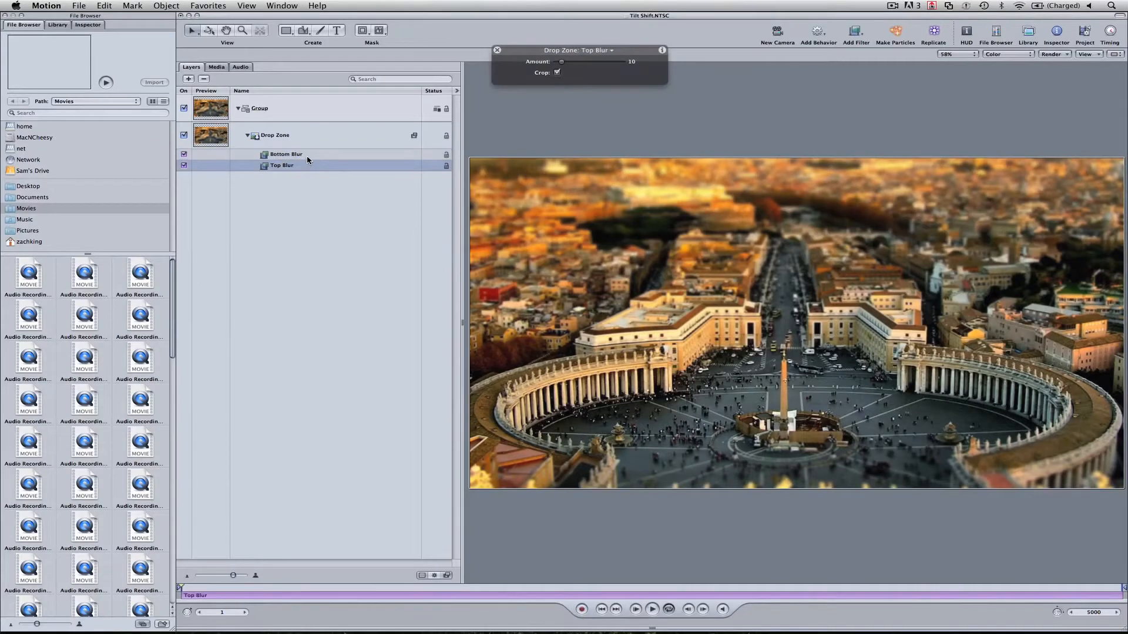
pyautogui.click(307, 156)
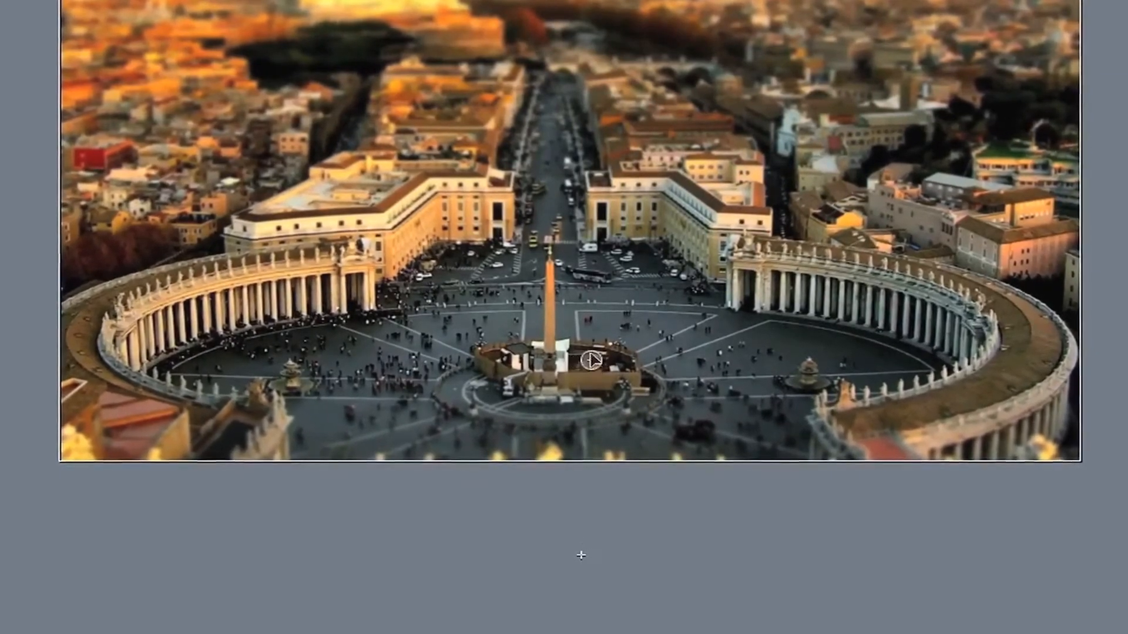
# Move the Bottom Blur filter's control point up towards the obelisk on the canvas, and select the Top Blur filter.
pyautogui.moveTo(589, 347)
pyautogui.mouseDown()
pyautogui.moveTo(557, 156)
pyautogui.moveTo(556, 276)
pyautogui.mouseUp()
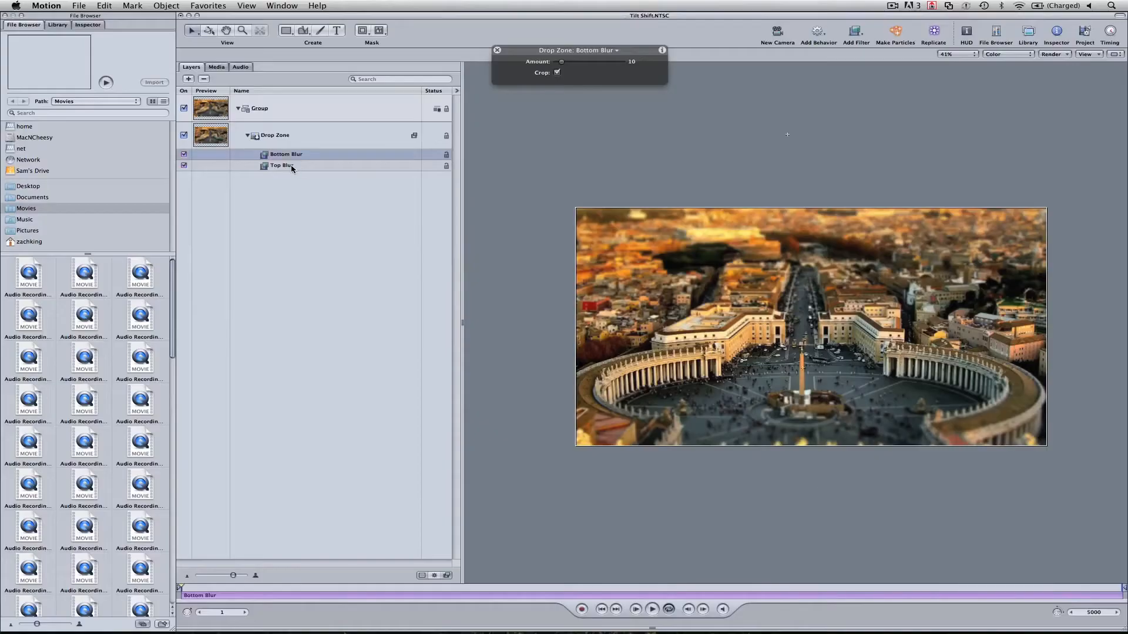
pyautogui.click(292, 167)
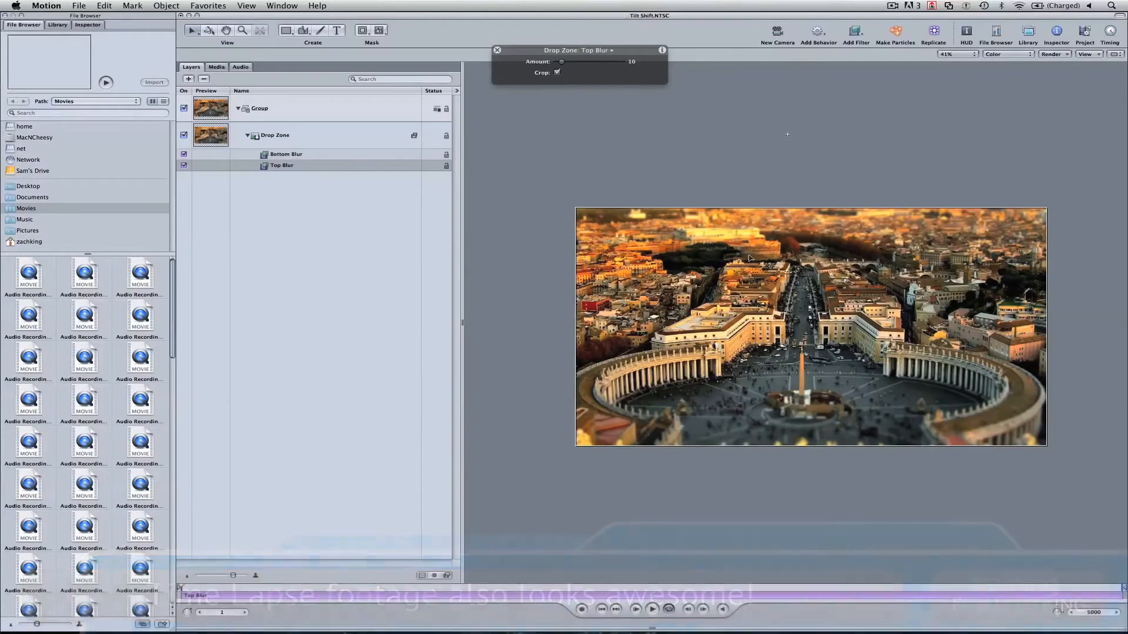
# Save the project as a template named Tilt Shift 2.0 with the FinalCutKing theme and NTSC format.
pyautogui.click(79, 6)
pyautogui.click(117, 94)
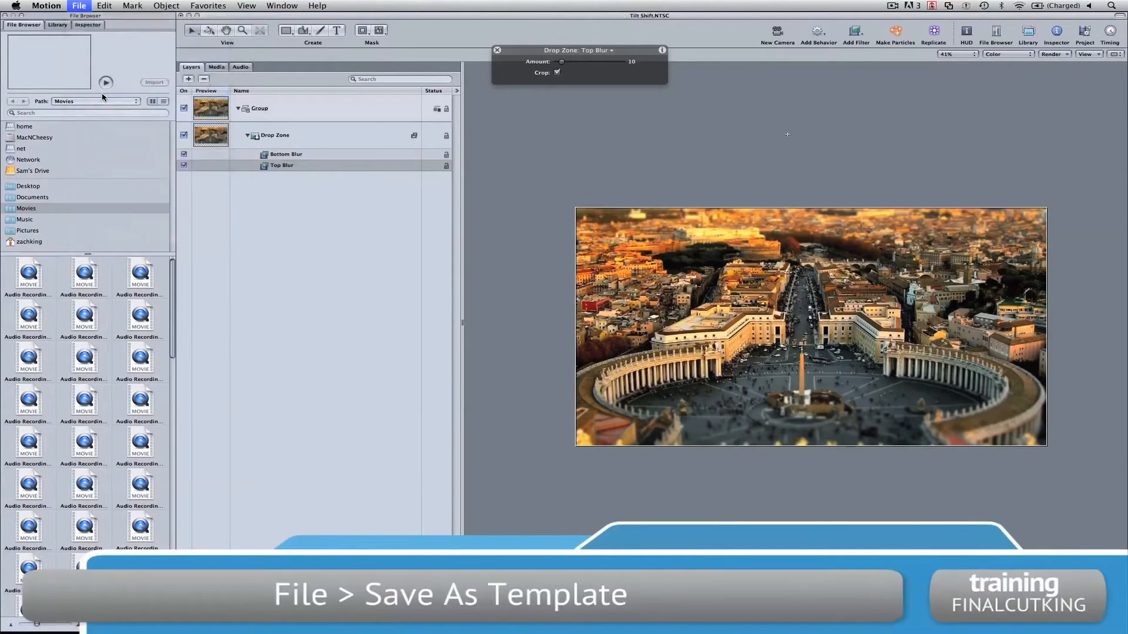
pyautogui.write('Ti')
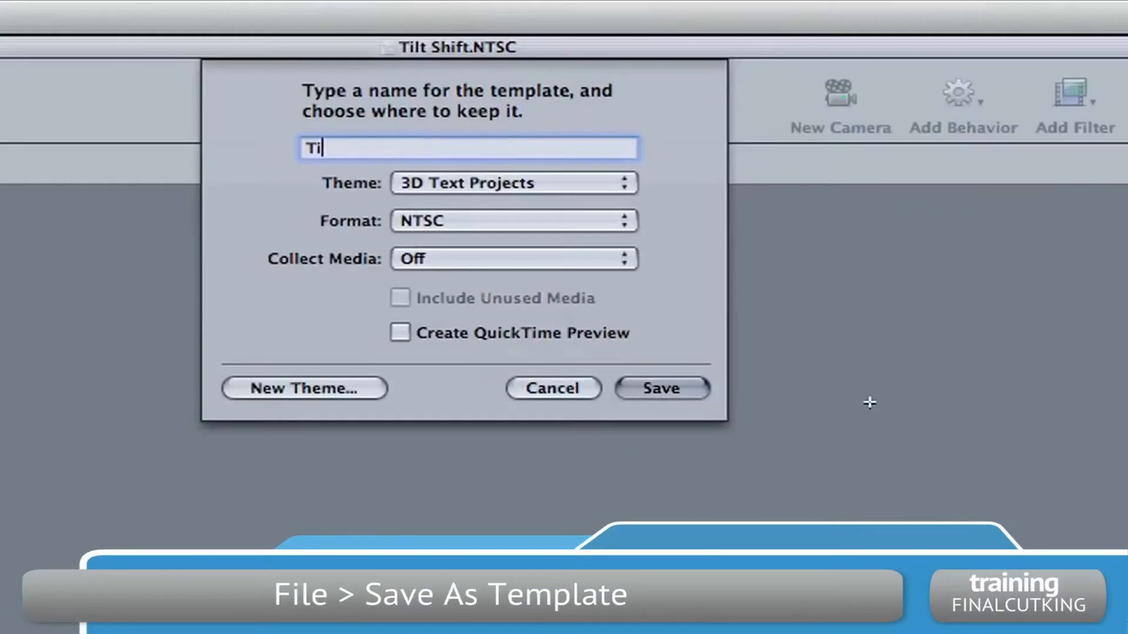
pyautogui.write('lt Shift')
pyautogui.write('2.0')
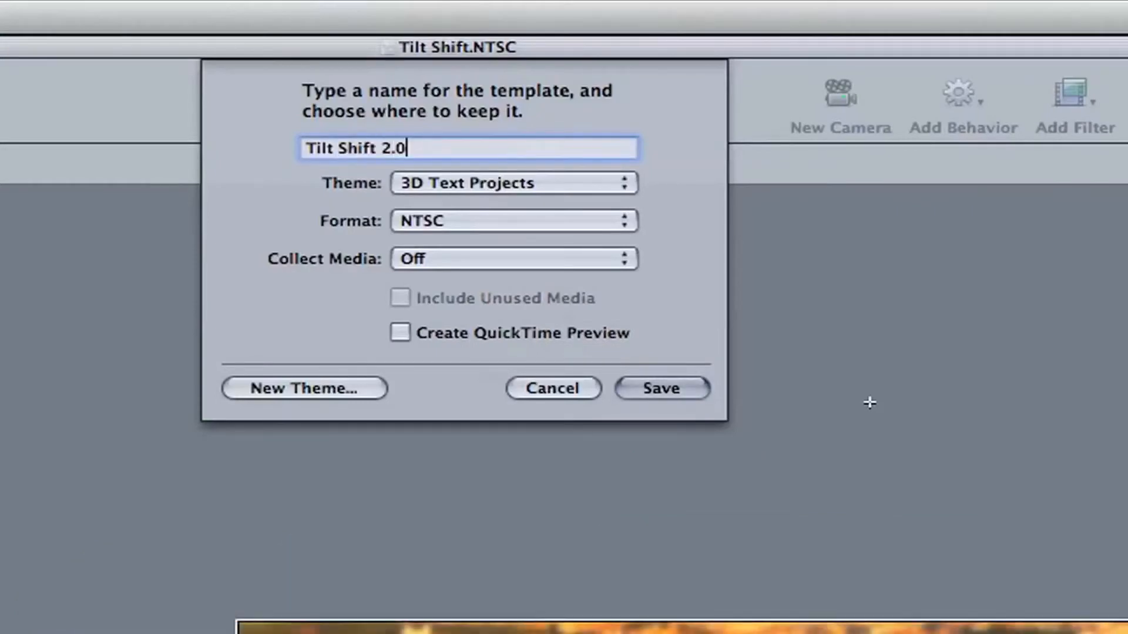
pyautogui.click(466, 179)
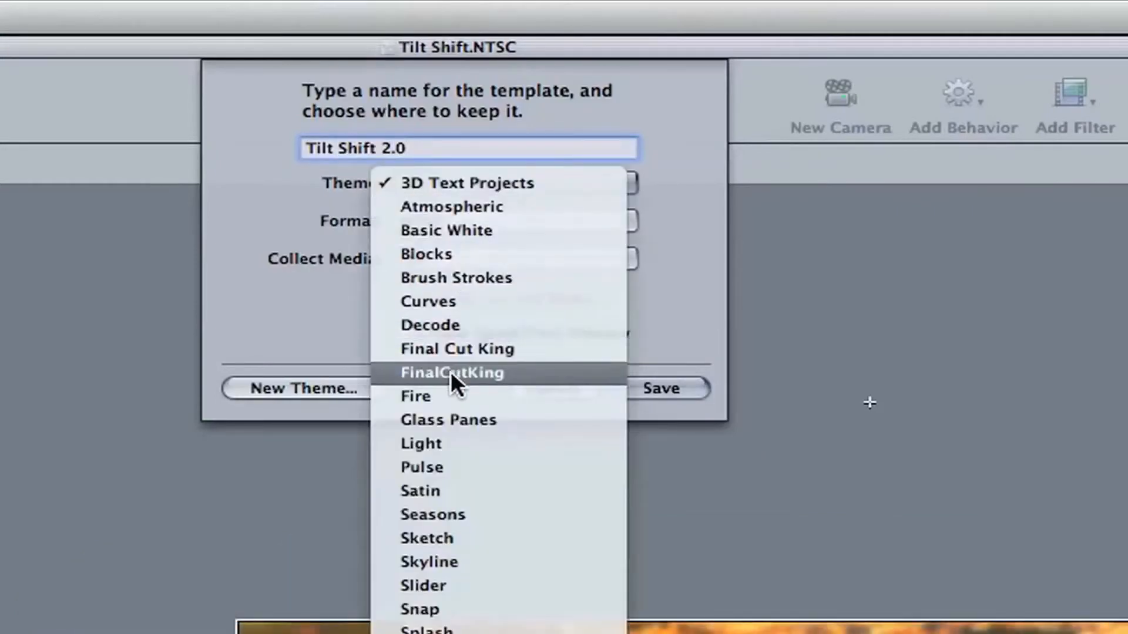
pyautogui.click(556, 371)
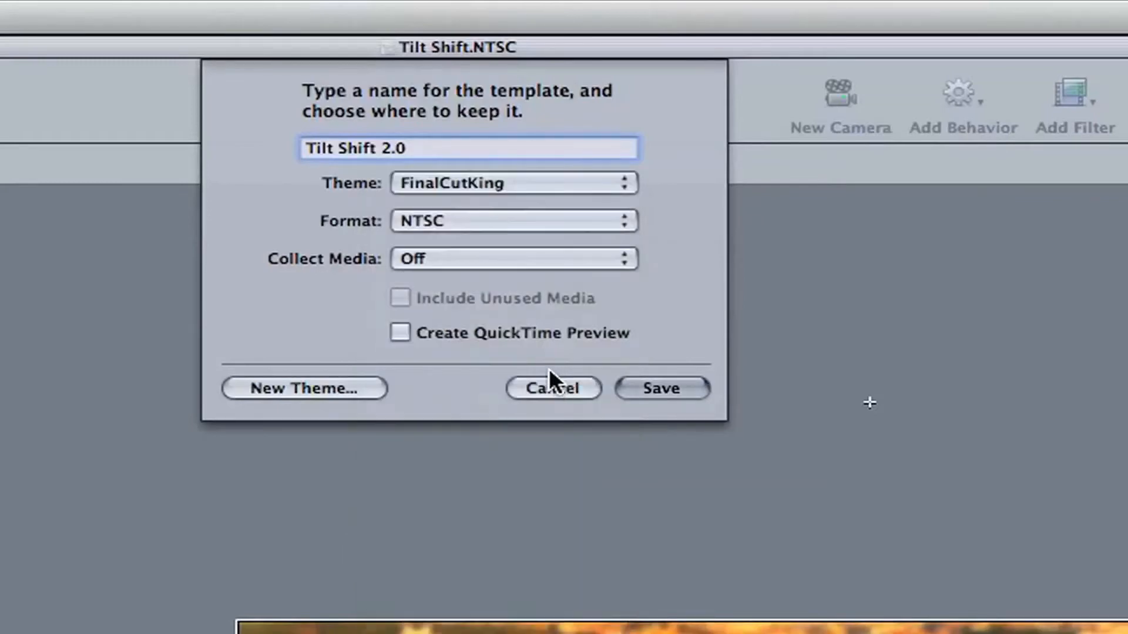
pyautogui.click(464, 216)
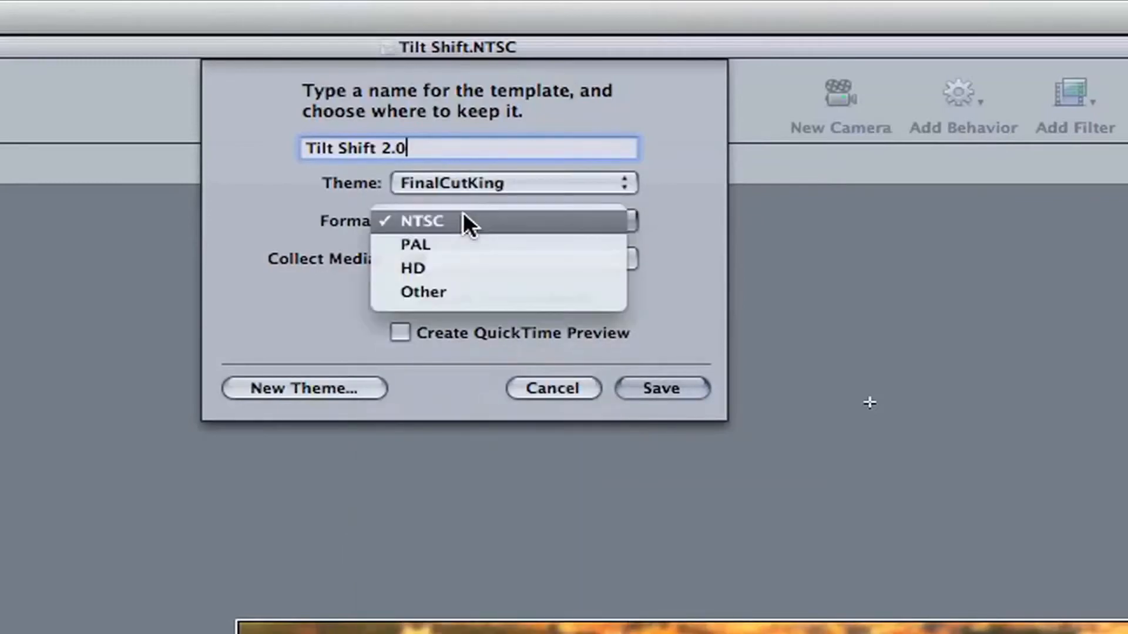
pyautogui.click(464, 216)
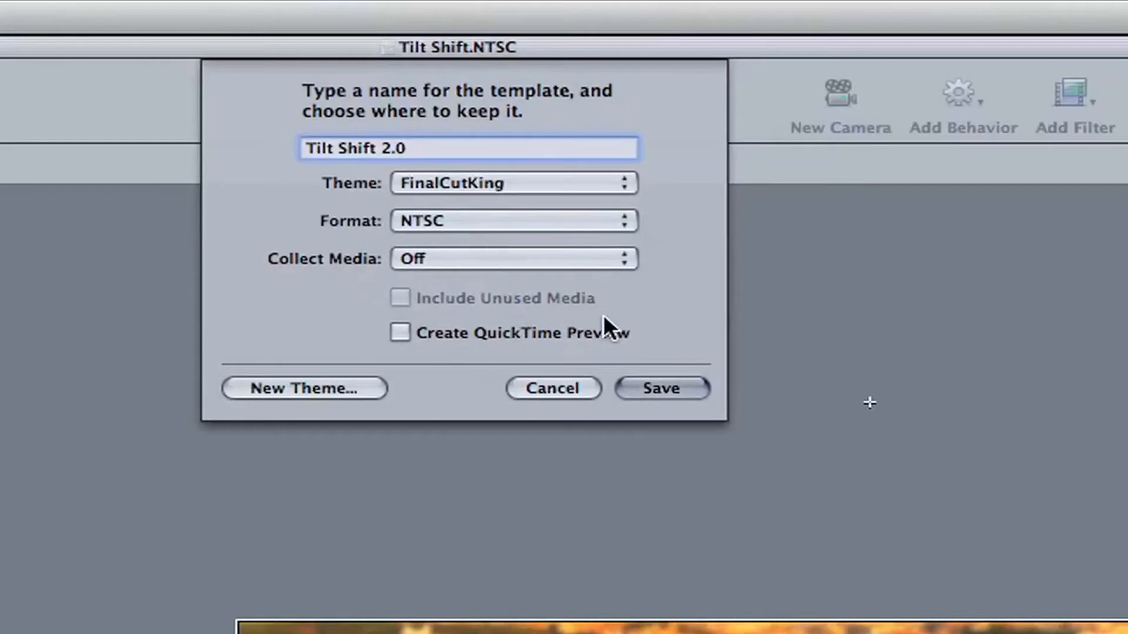
pyautogui.click(659, 390)
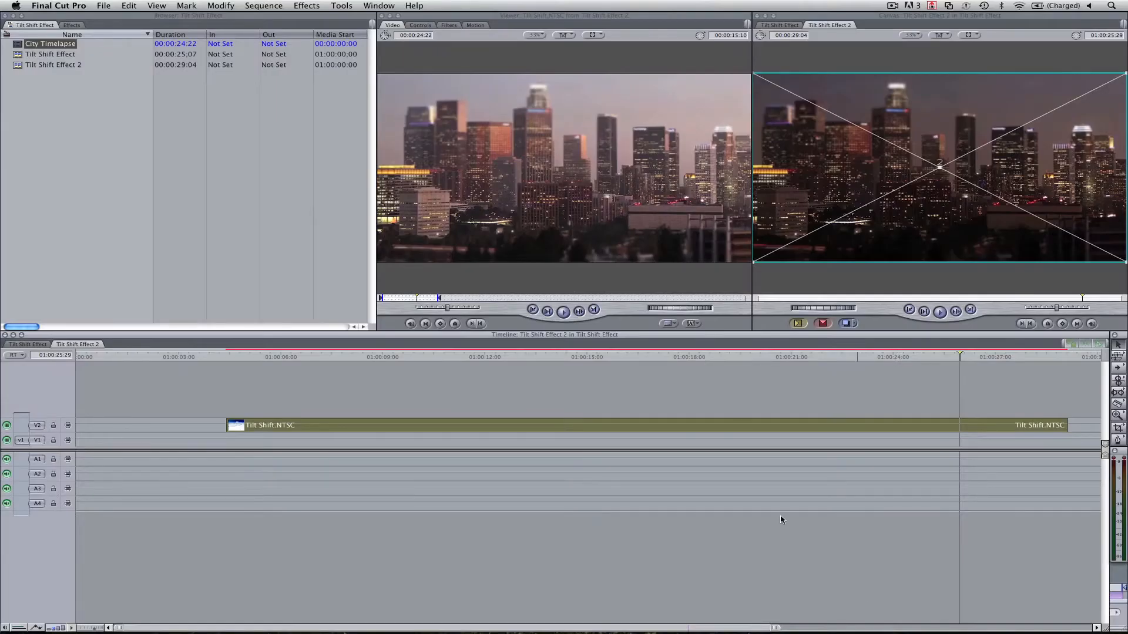
# In Final Cut Pro 7, look through the FinalCutKing master templates for Tilt Shift 2.0.NTSC without choosing one.
pyautogui.click(692, 324)
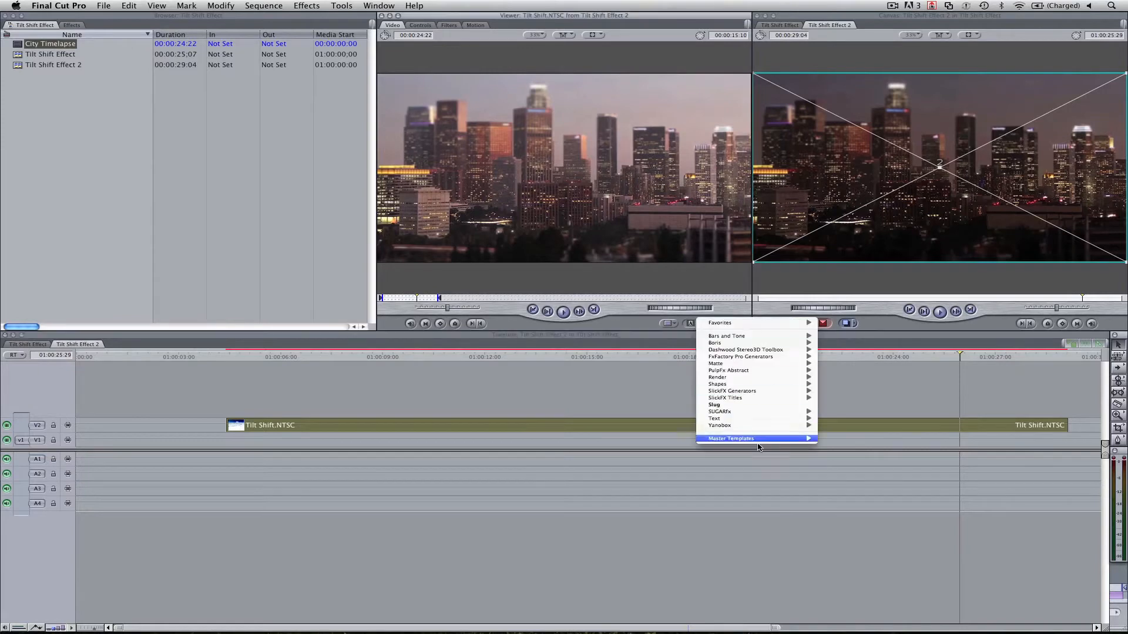
pyautogui.moveTo(761, 438)
pyautogui.moveTo(874, 495)
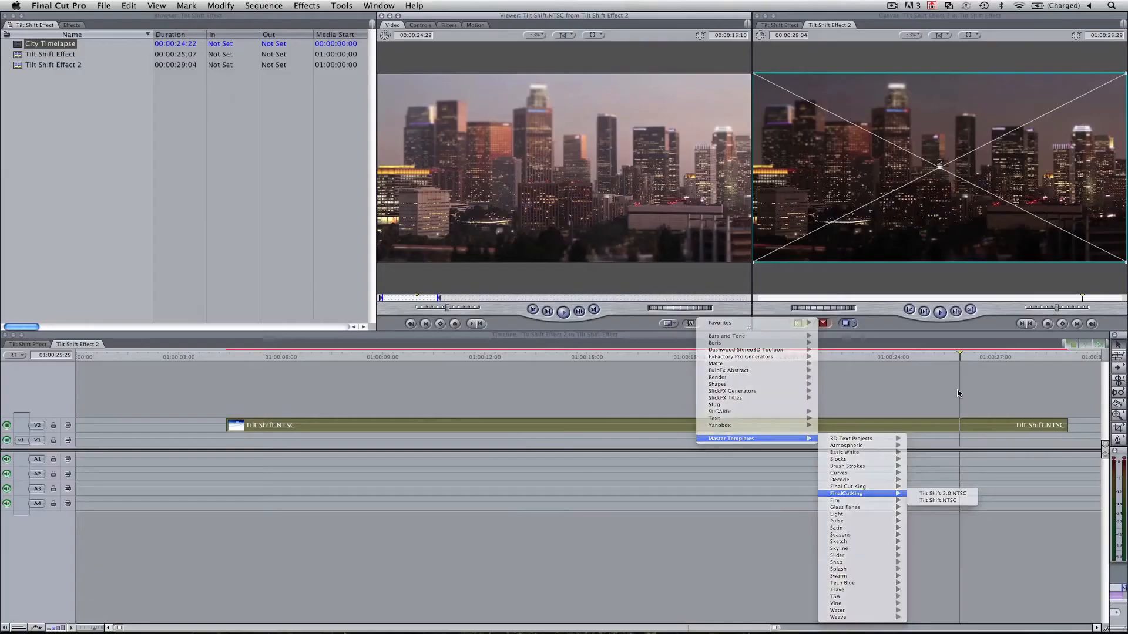
pyautogui.click(872, 393)
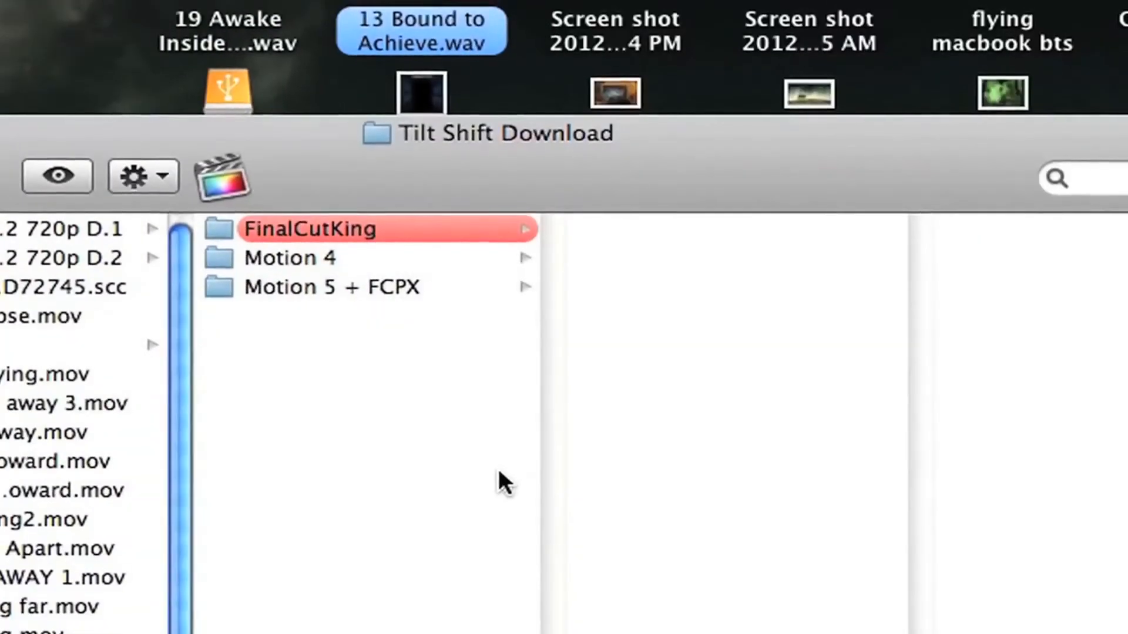
# Open King's Tilt Shift.moef from the download's Motion 5 + FCPX folder in Motion 5 and fit the canvas to the window.
pyautogui.click(369, 304)
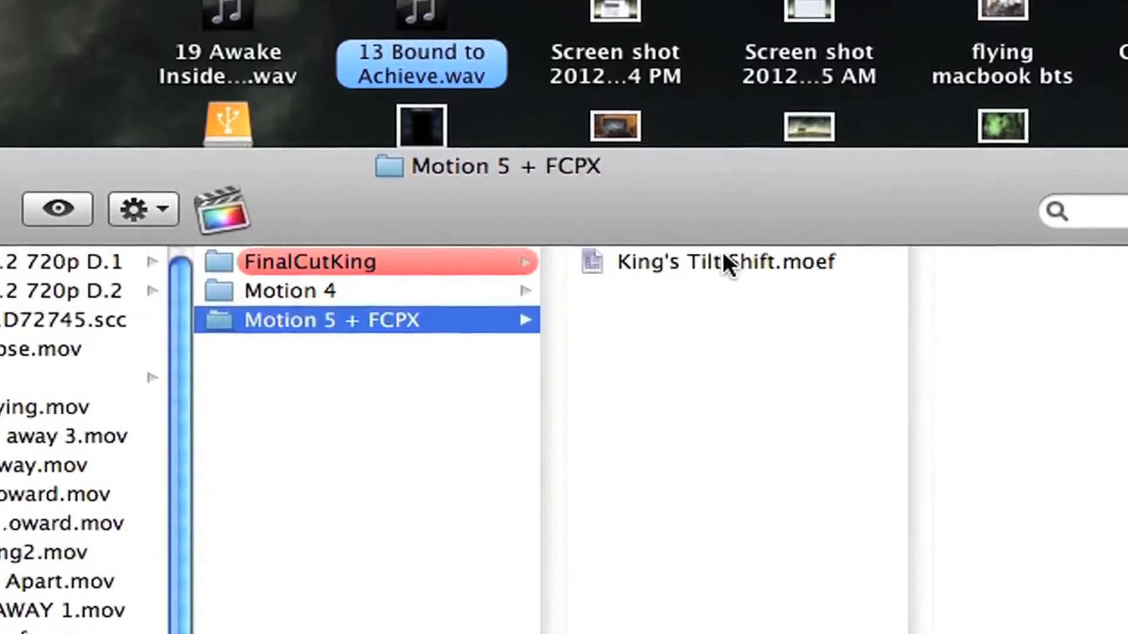
pyautogui.click(721, 258)
pyautogui.doubleClick(723, 259)
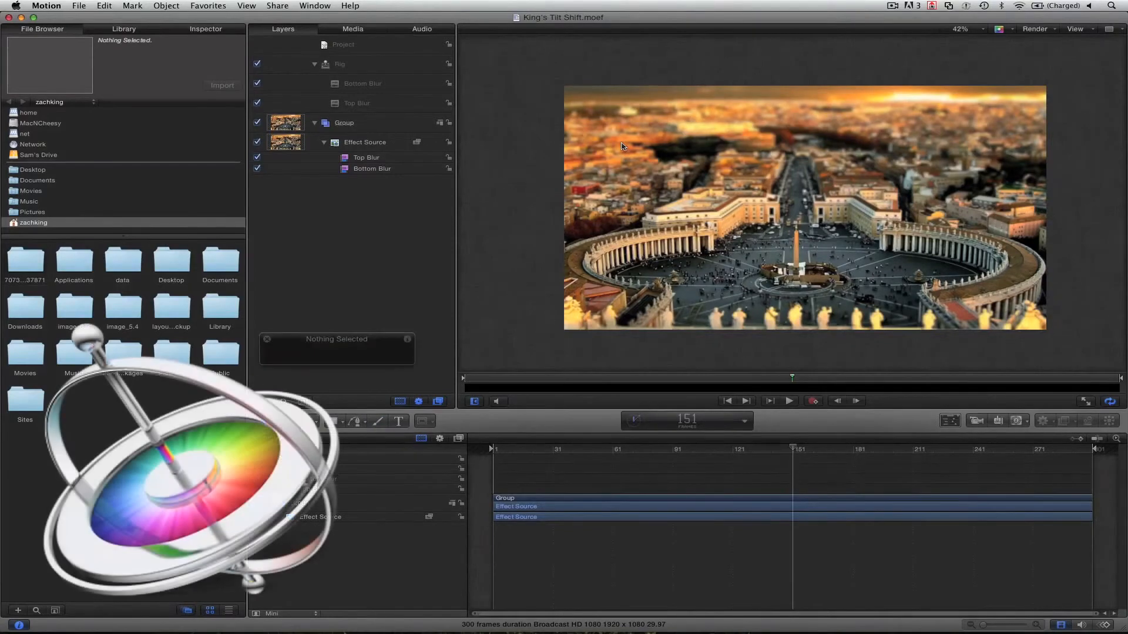
pyautogui.hotkey('shift', 'z')
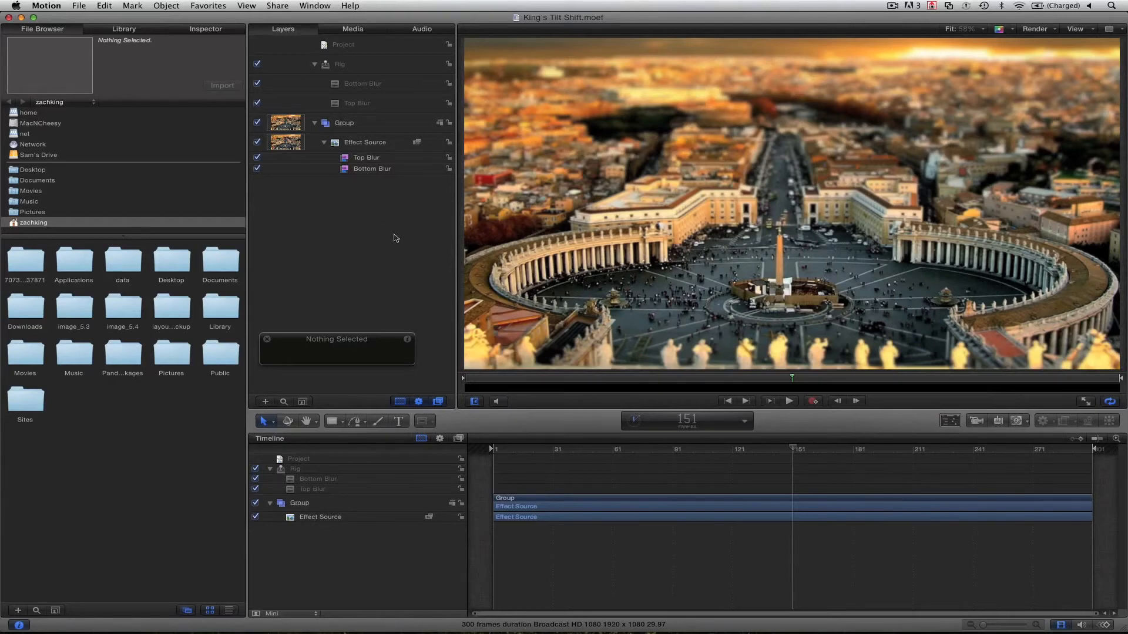
# Publish the effect as King Tilt Shift in the FinalCutKing category with the FinalCutKing theme, including unused media and a preview movie.
pyautogui.click(85, 9)
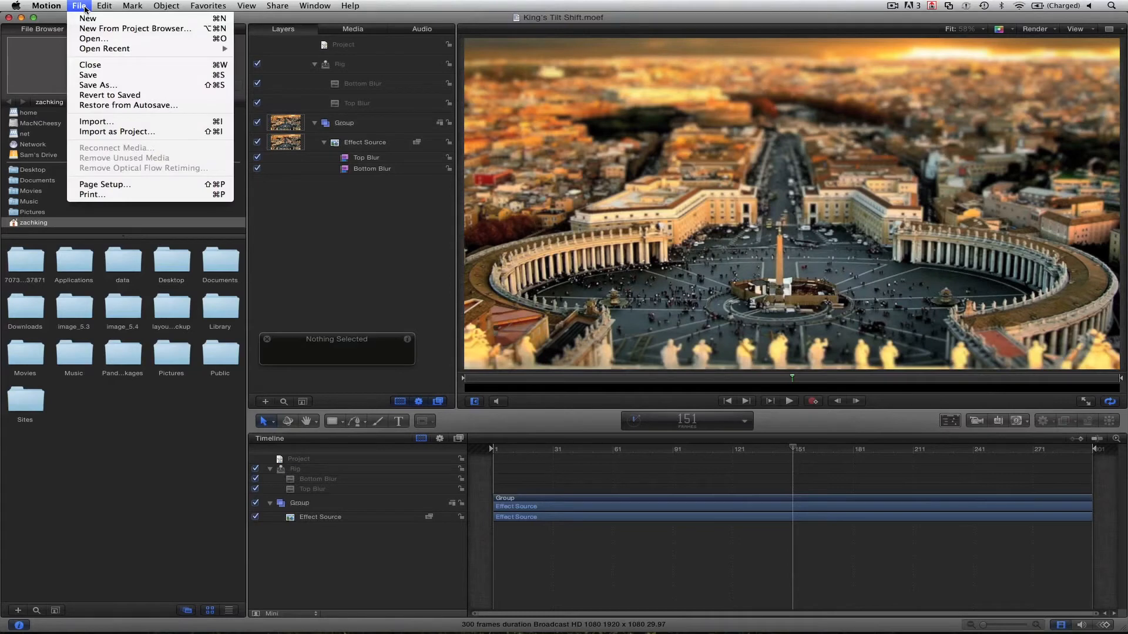
pyautogui.click(88, 75)
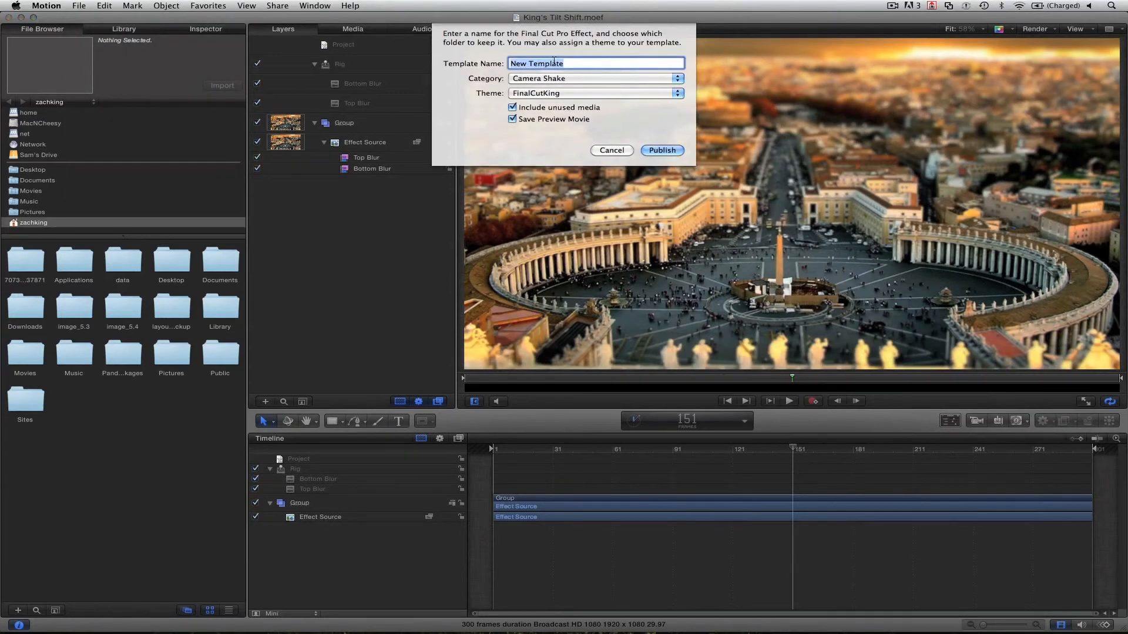
pyautogui.write('King Tilt Shift')
pyautogui.click(551, 79)
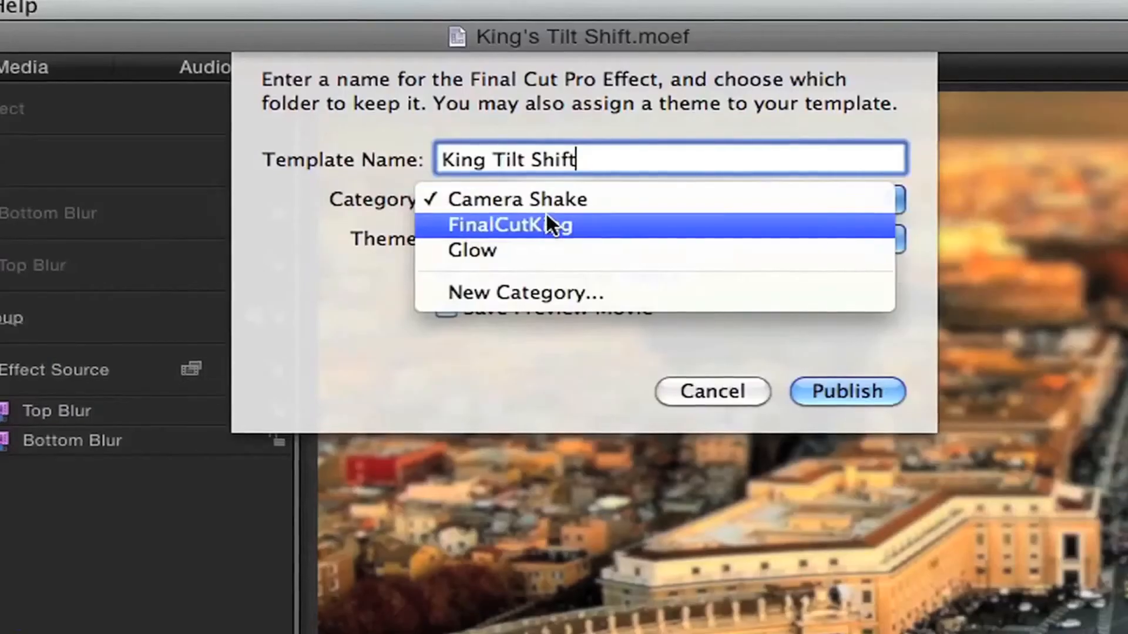
pyautogui.click(544, 226)
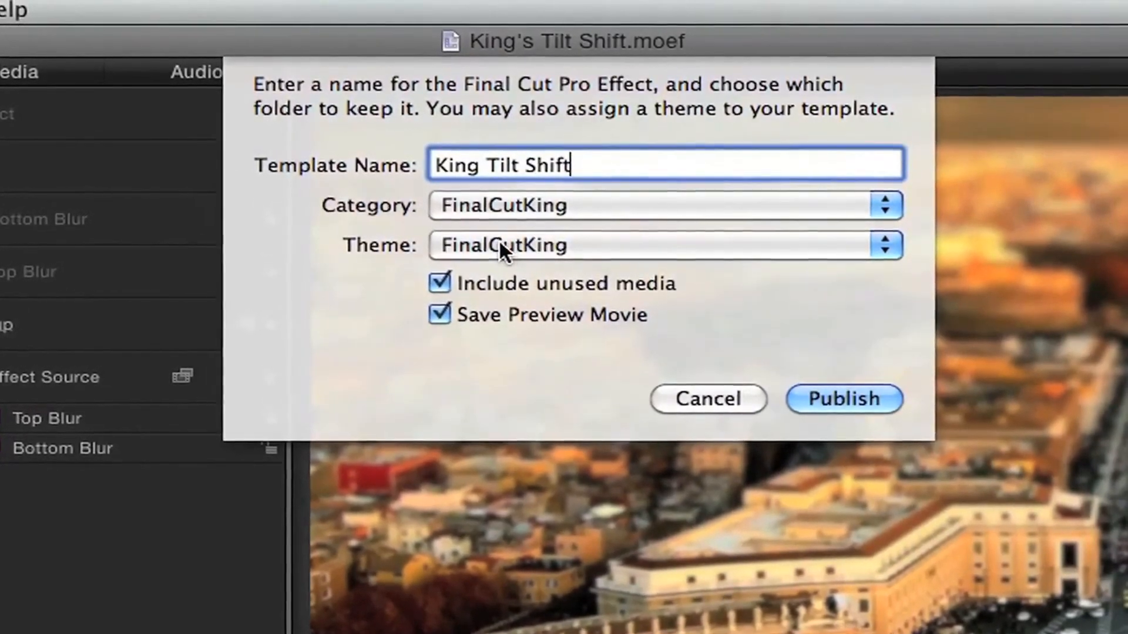
pyautogui.click(498, 238)
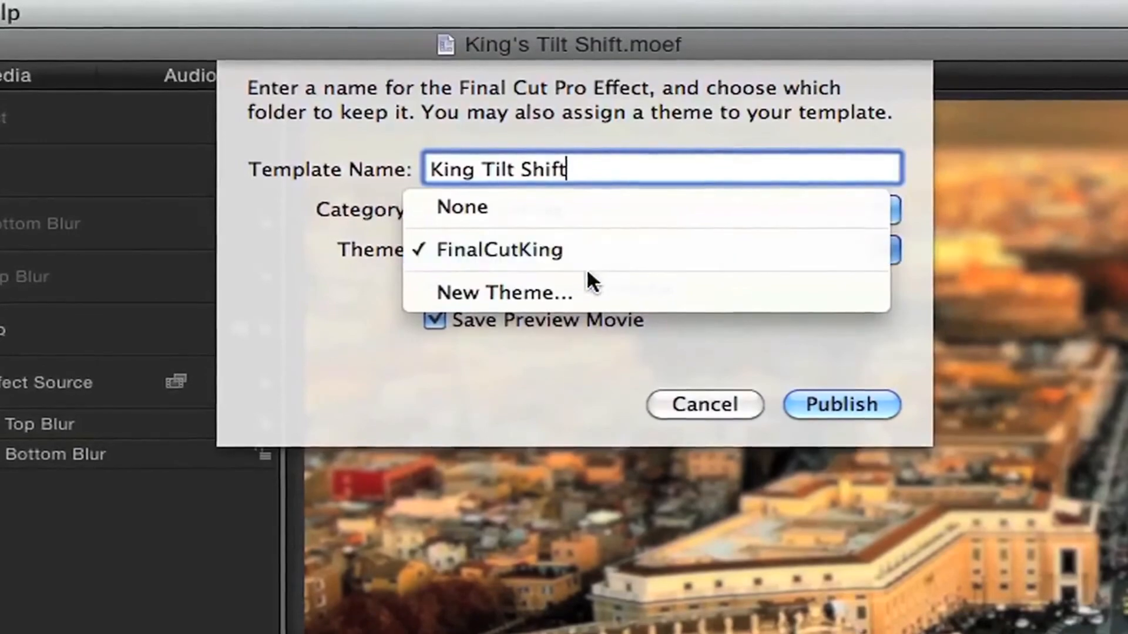
pyautogui.click(312, 283)
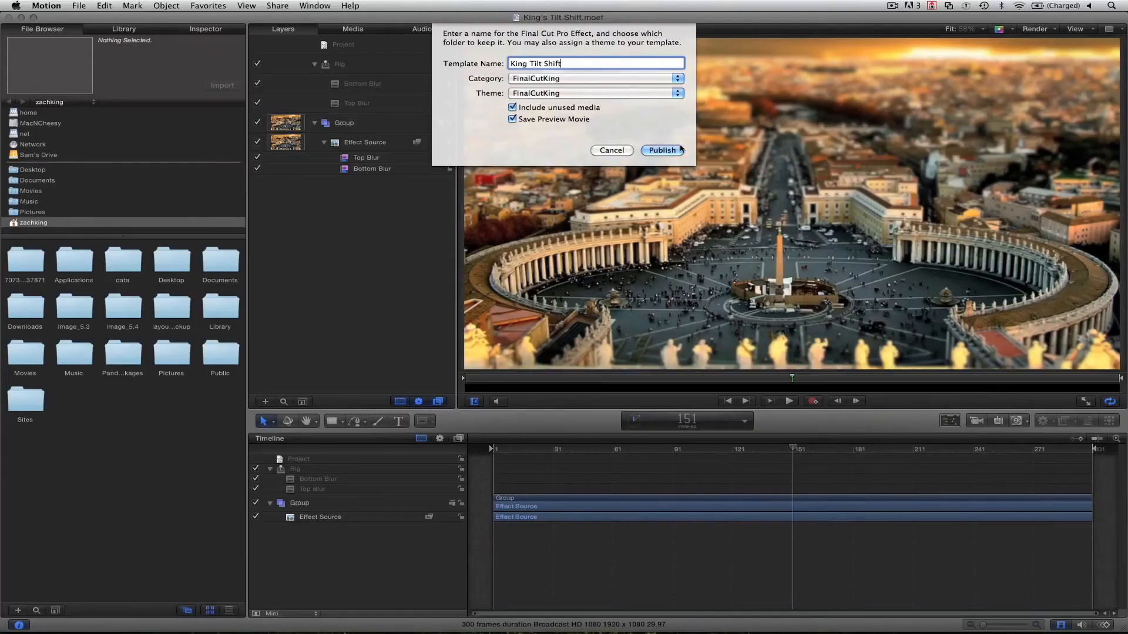
pyautogui.click(661, 150)
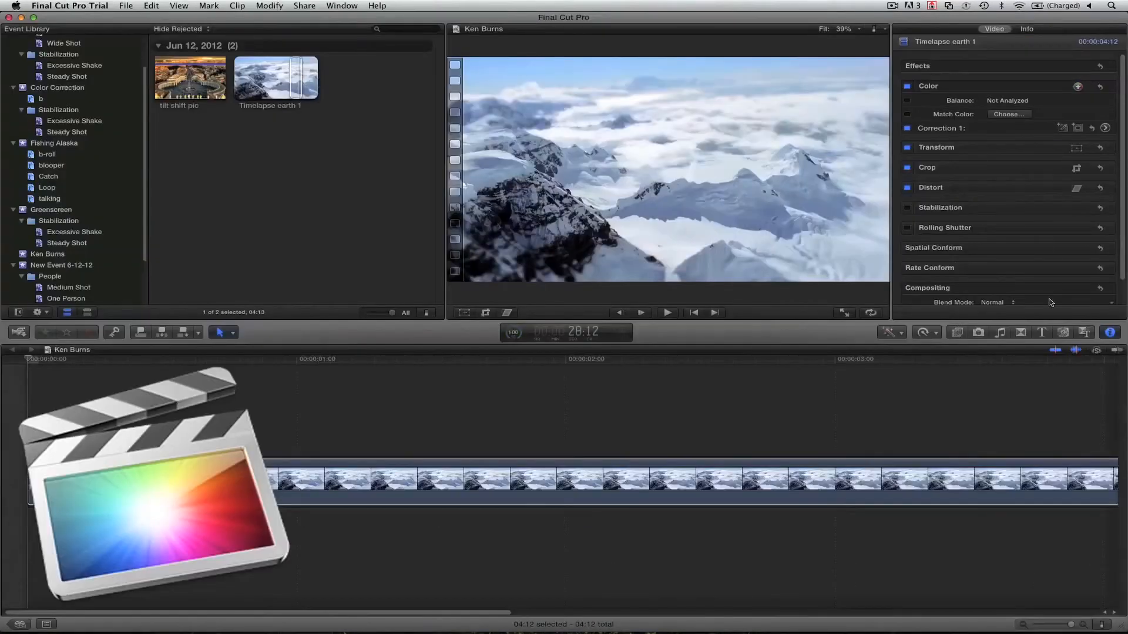
# In Final Cut Pro X, apply the FinalCutKing effect King Tilt Shift to Timelapse earth 1 and place the playhead at 2:03.
pyautogui.click(959, 333)
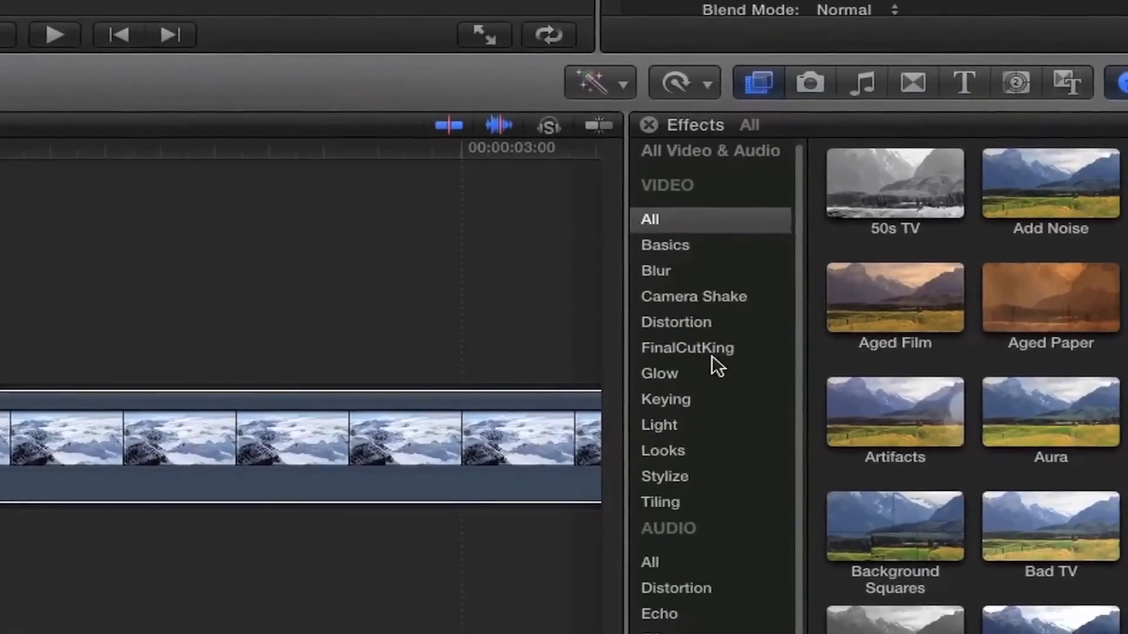
pyautogui.click(714, 351)
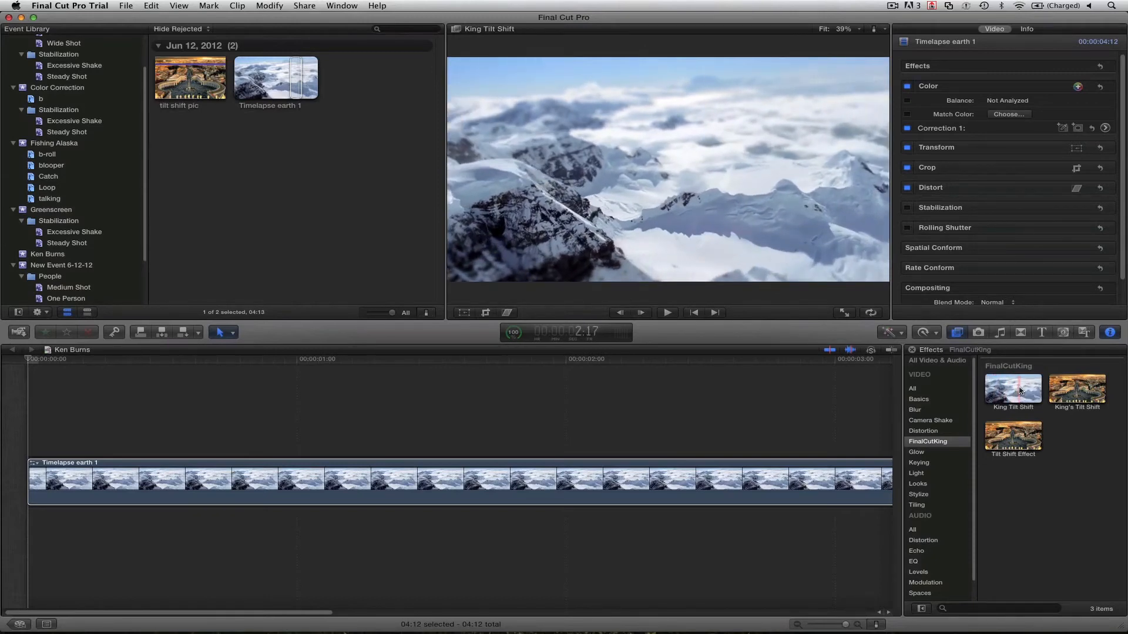
pyautogui.moveTo(1020, 391); pyautogui.dragTo(798, 491)
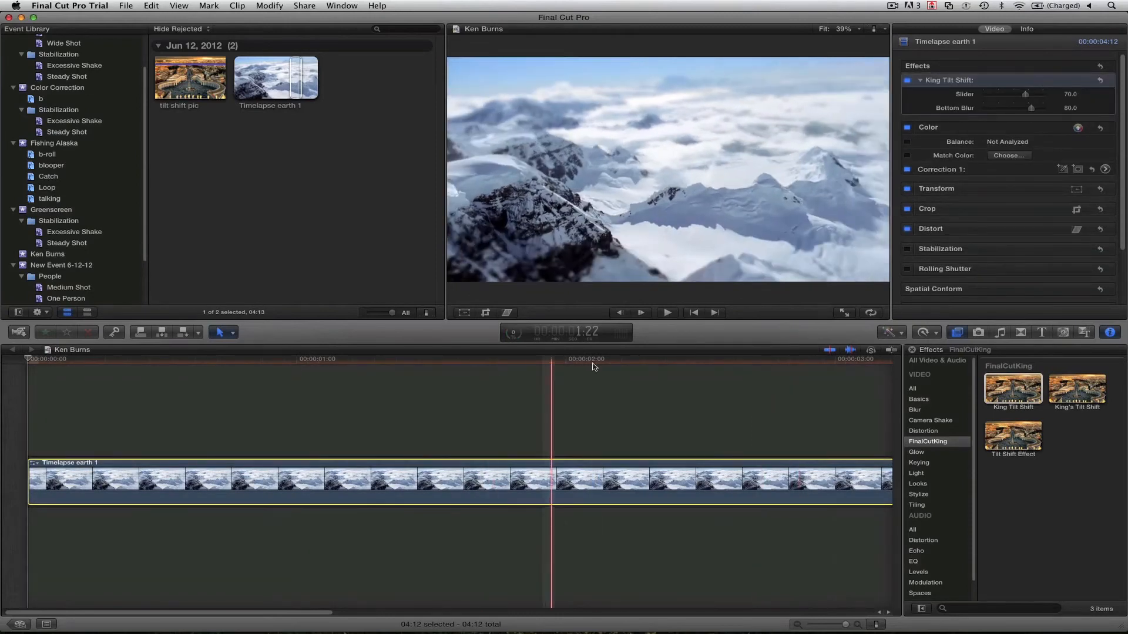
pyautogui.click(599, 364)
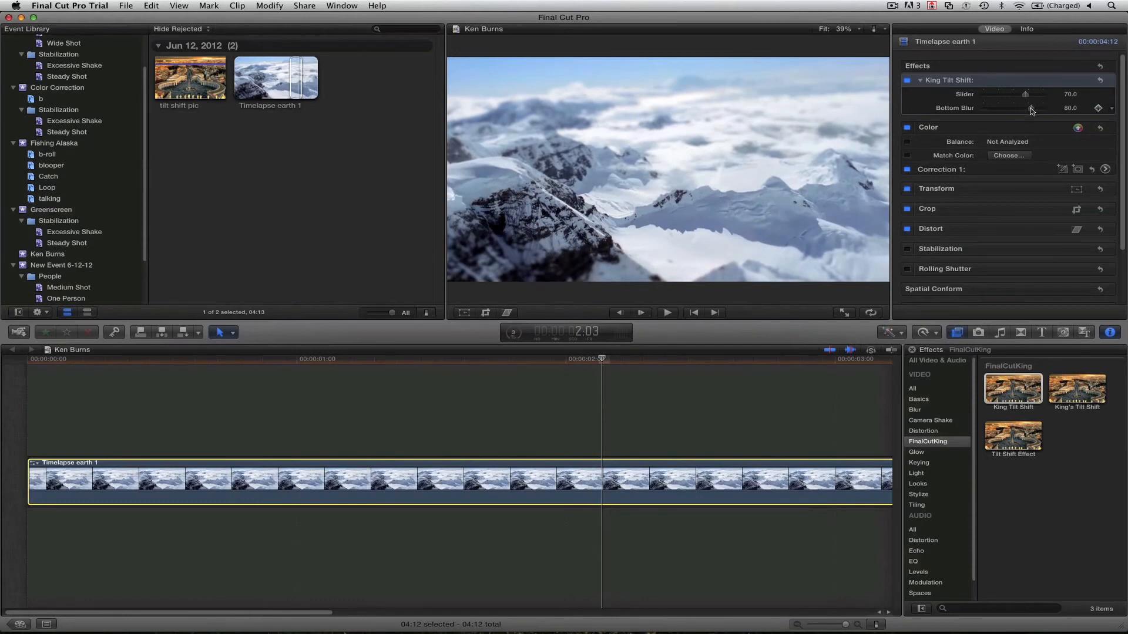
# Try 0 for both King Tilt Shift blur amounts, setting Bottom Blur to 100 and Slider to about 50.49.
pyautogui.moveTo(1025, 111); pyautogui.dragTo(968, 112)
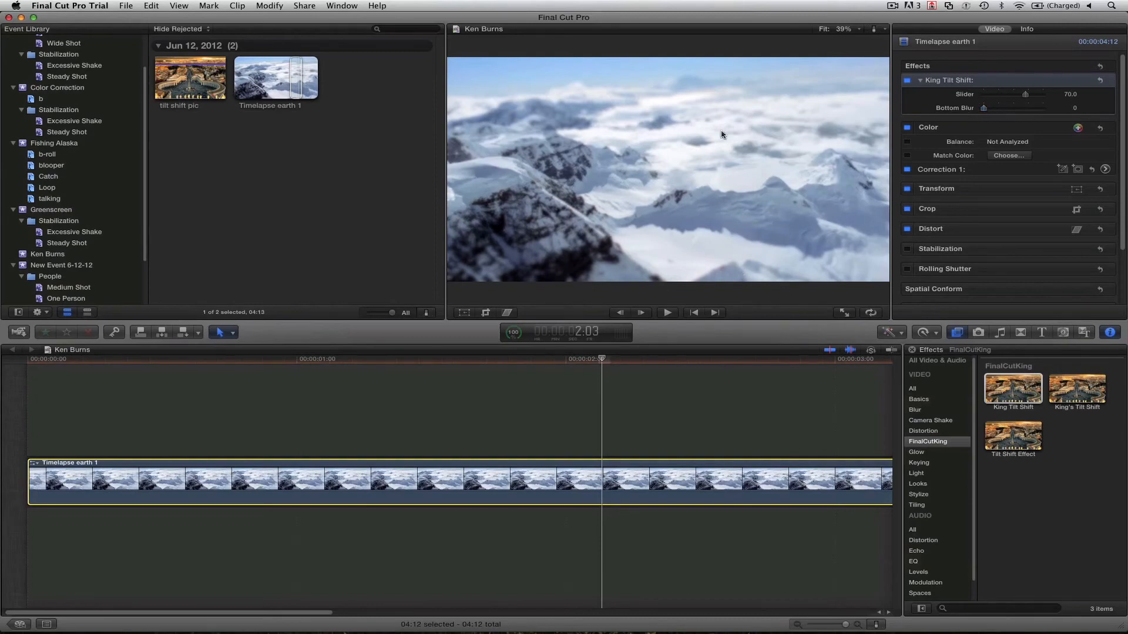
pyautogui.moveTo(996, 111); pyautogui.dragTo(1074, 107)
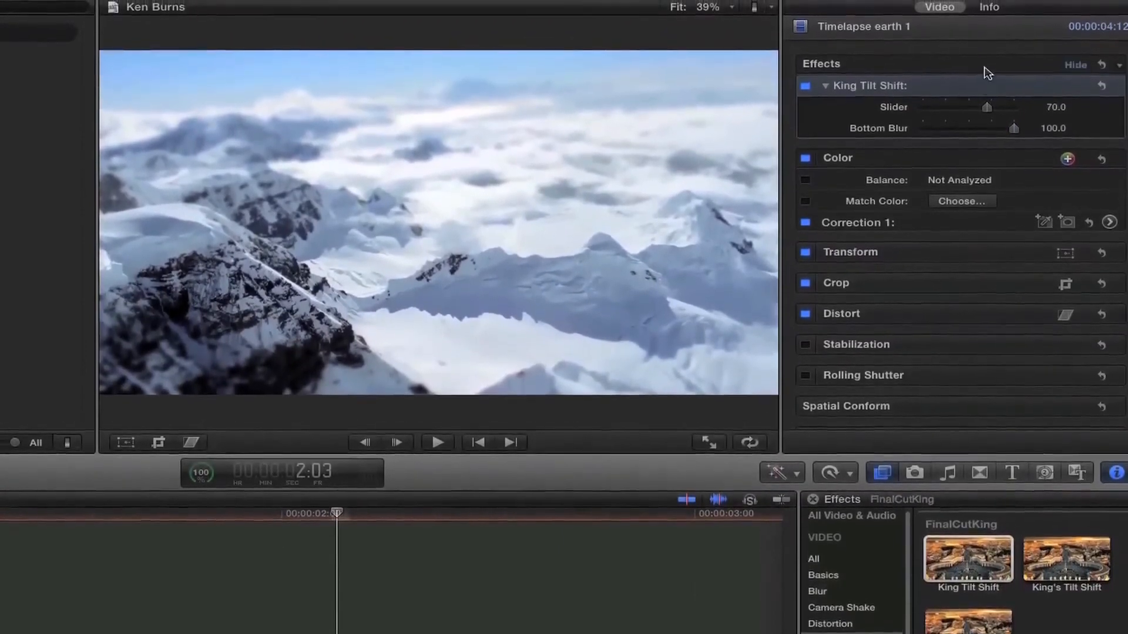
pyautogui.moveTo(986, 103); pyautogui.dragTo(869, 119)
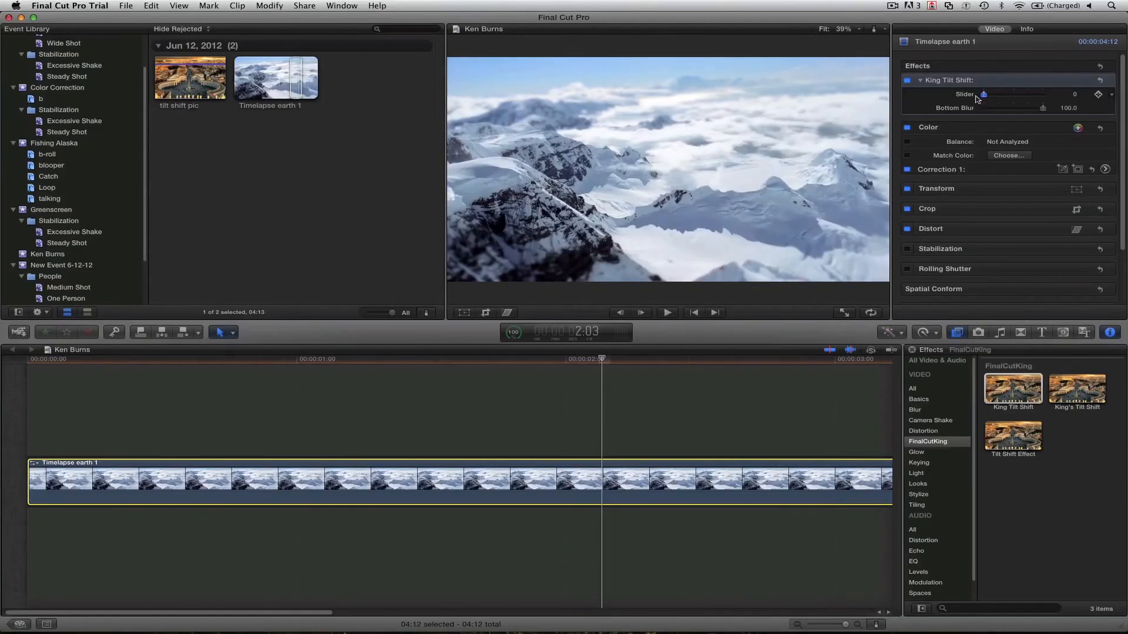
pyautogui.moveTo(977, 98); pyautogui.dragTo(1012, 99)
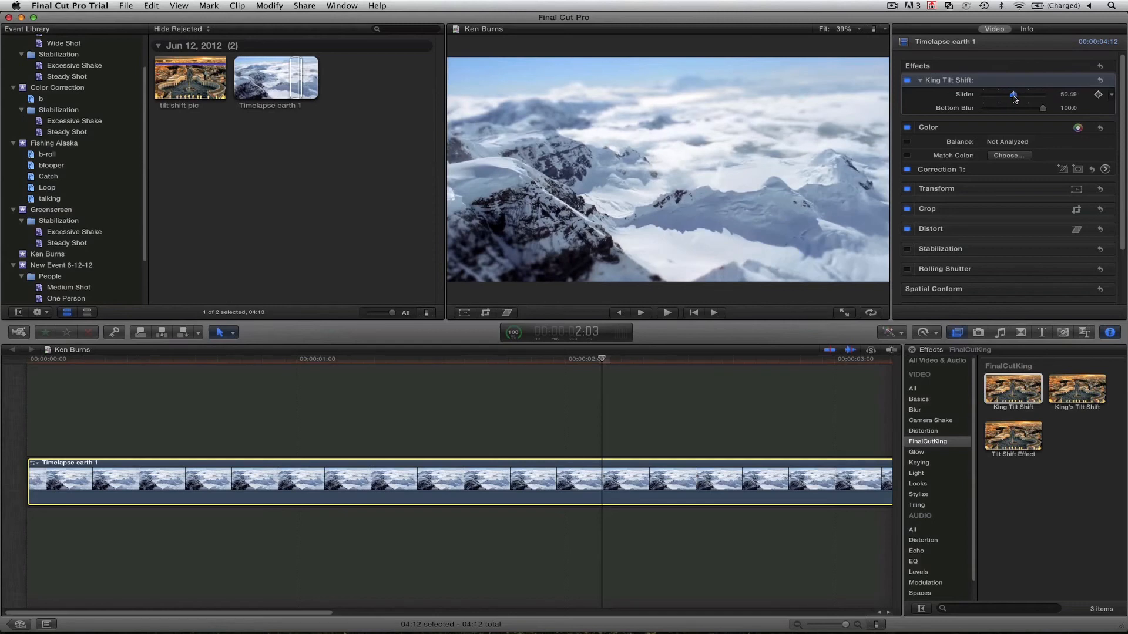